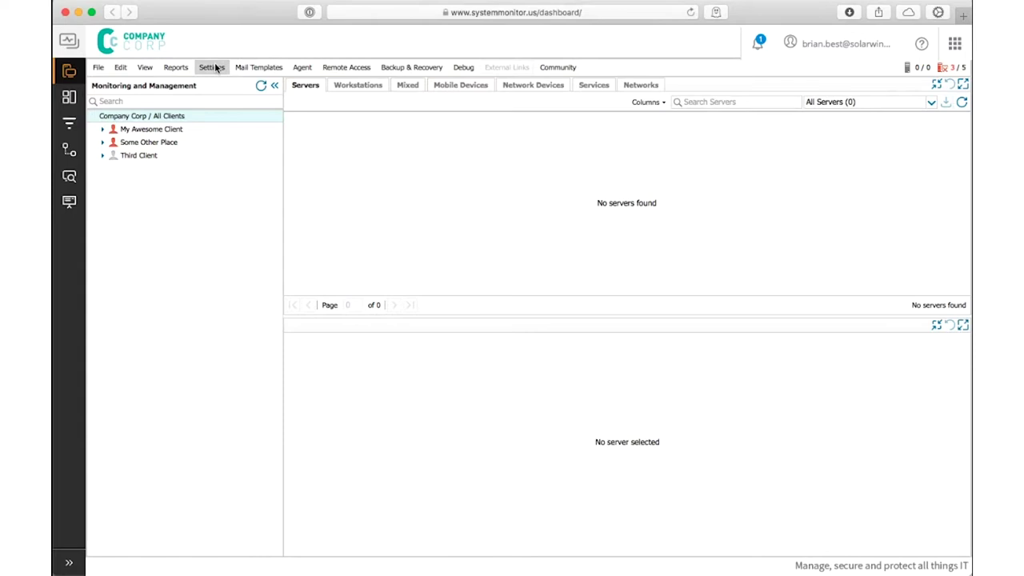
Open the Settings menu from the top bar of the RMM dashboard
click(211, 68)
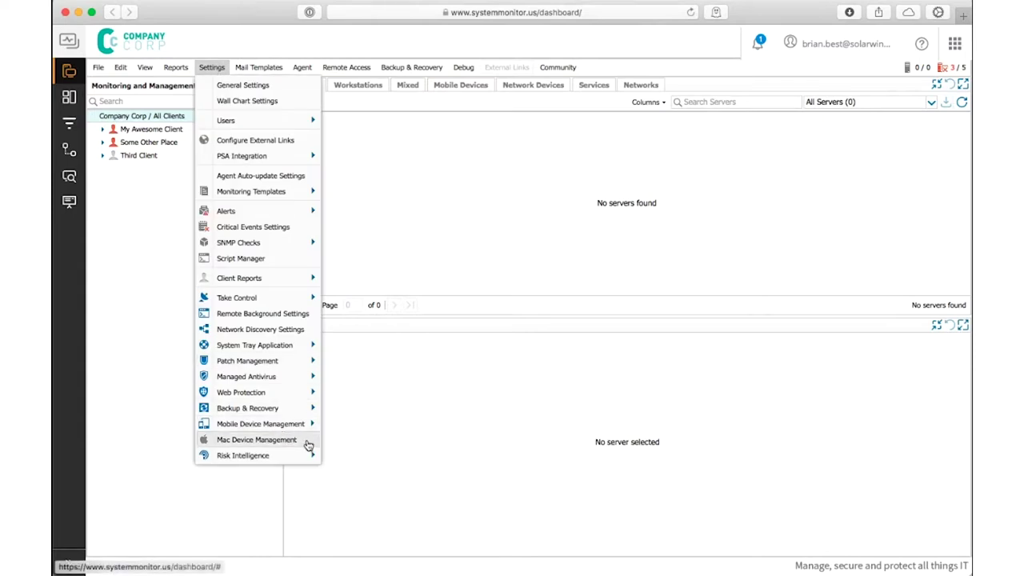
Begin a new push certificate under Mac Device Management, enter the Apple ID e-mail, and download the CSR
click(256, 440)
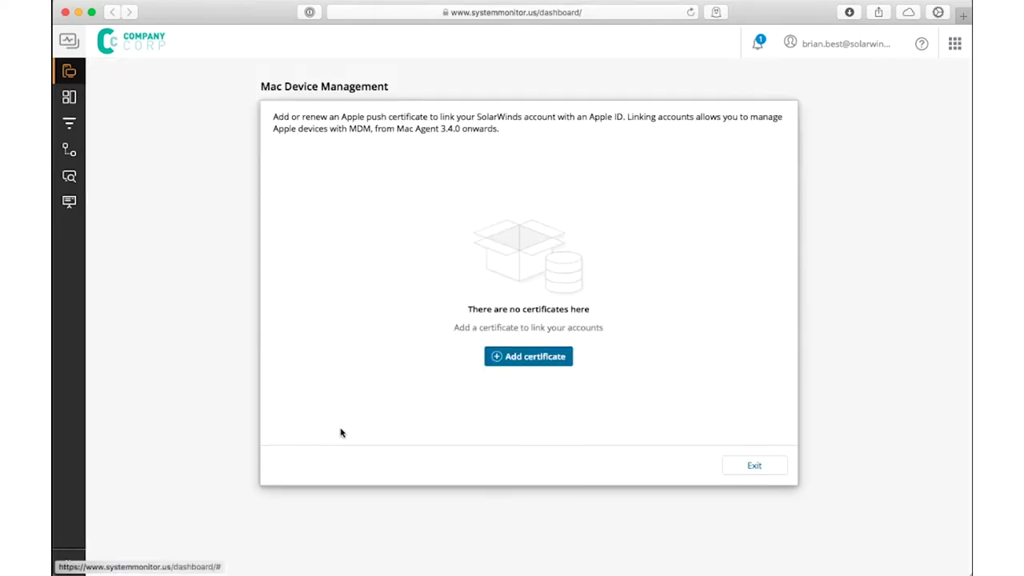
click(541, 357)
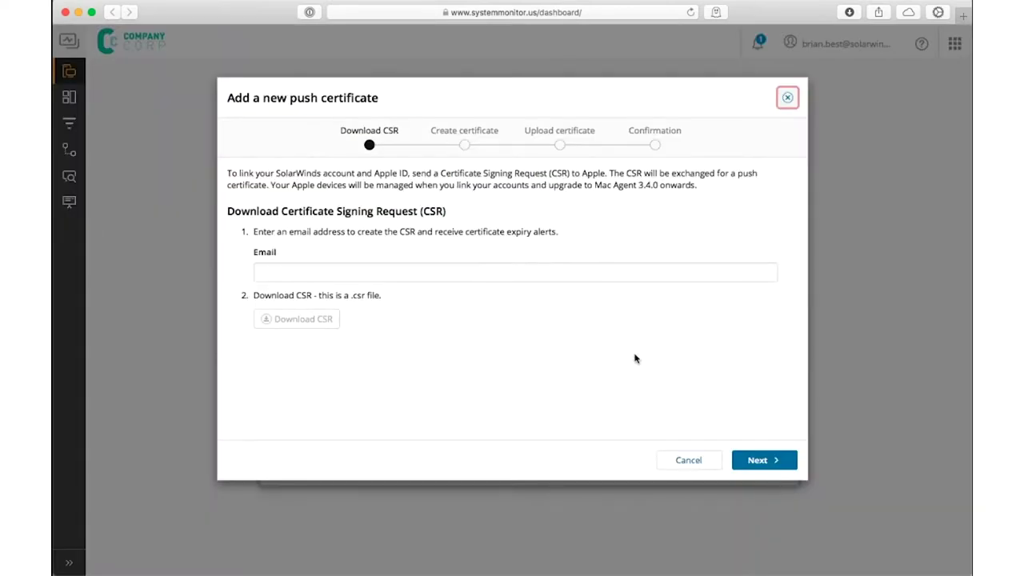
click(293, 278)
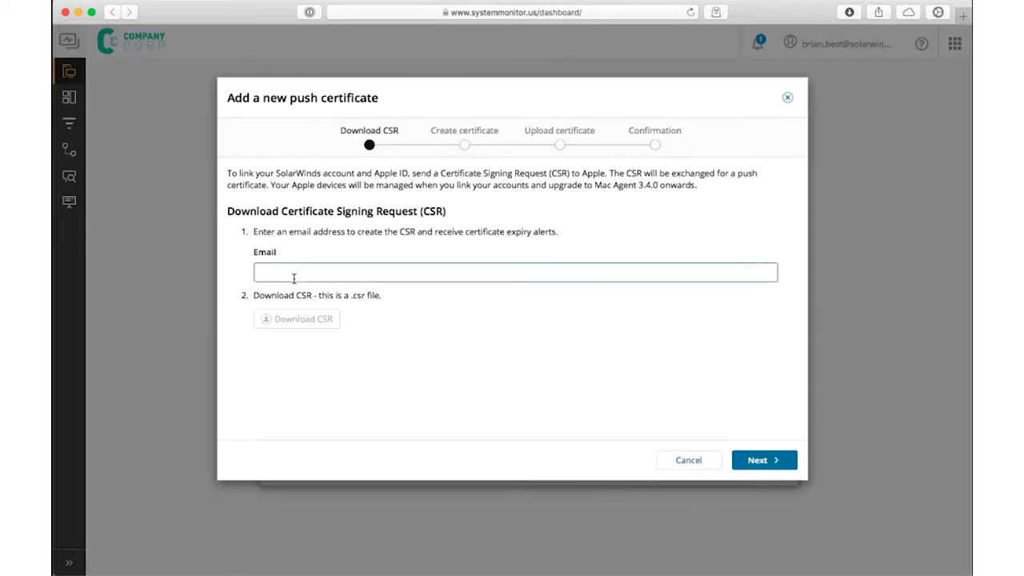
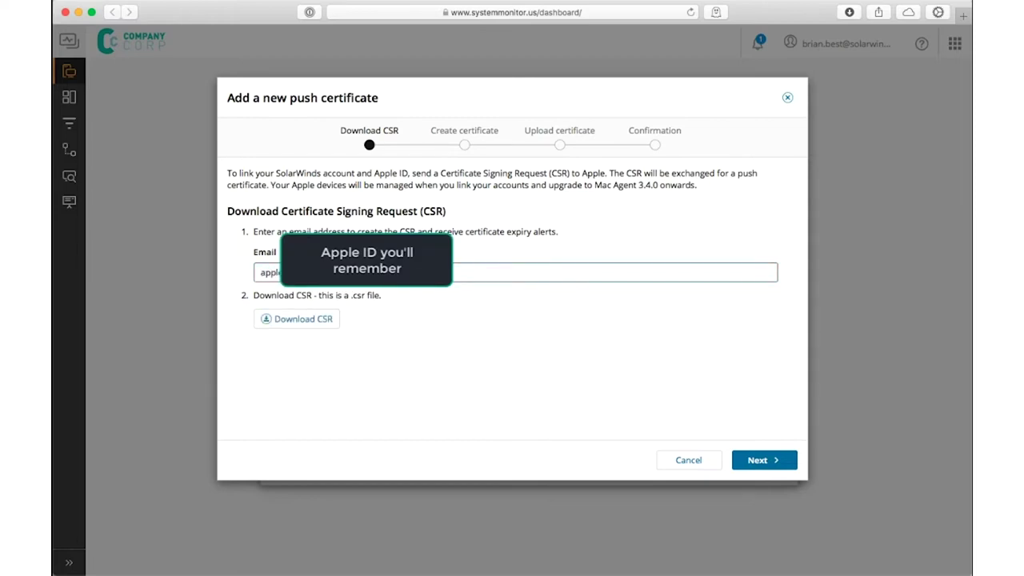
click(295, 320)
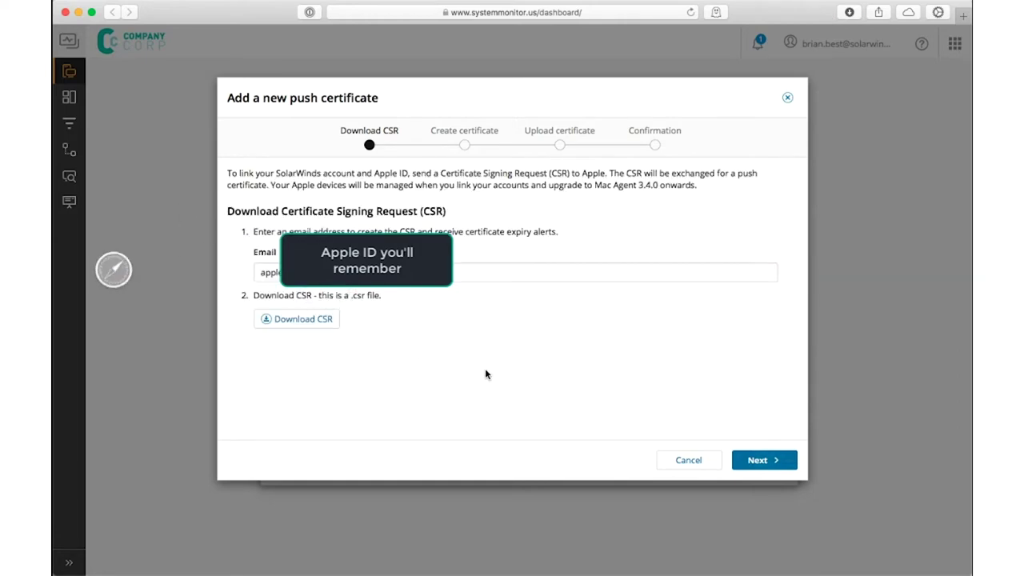
click(770, 460)
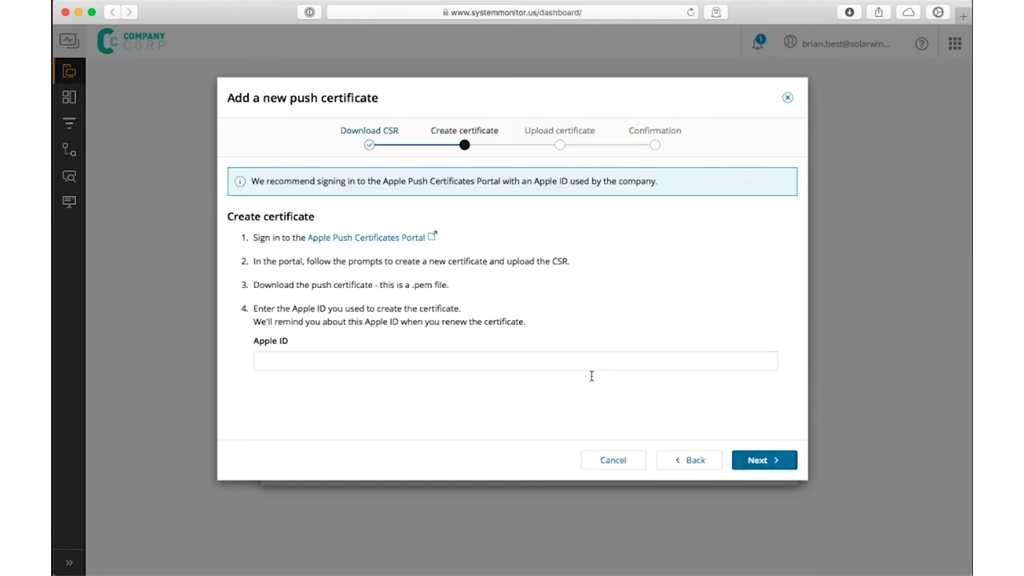
Accept Apple's terms, upload the CSR, and download the resulting MDM push certificate
click(369, 237)
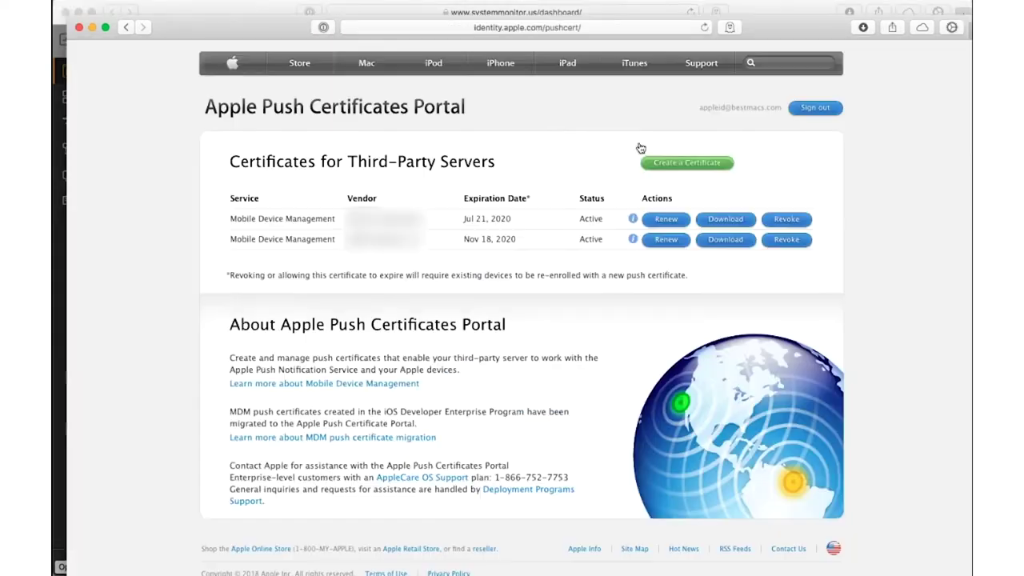
click(678, 165)
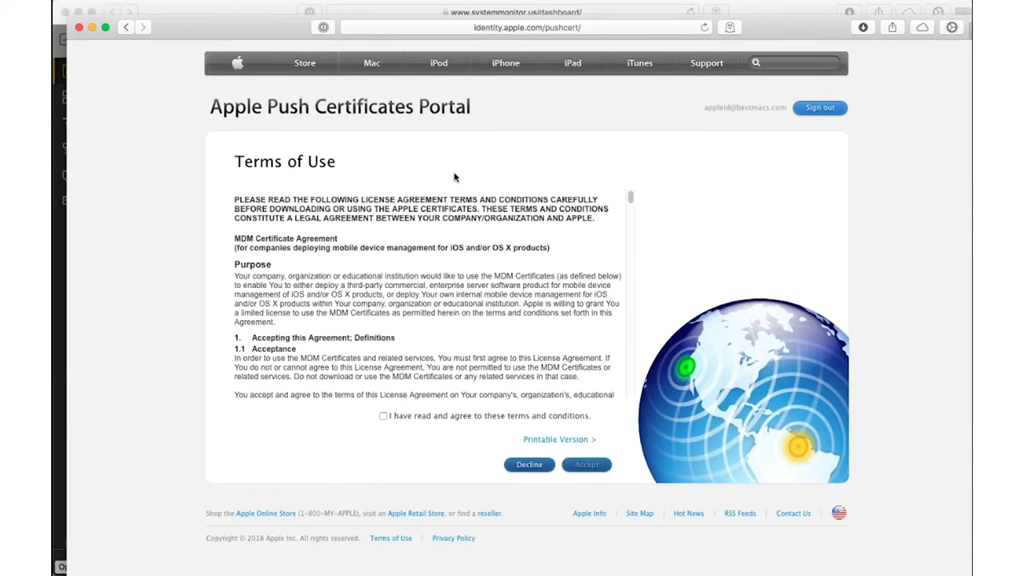
click(383, 416)
click(587, 464)
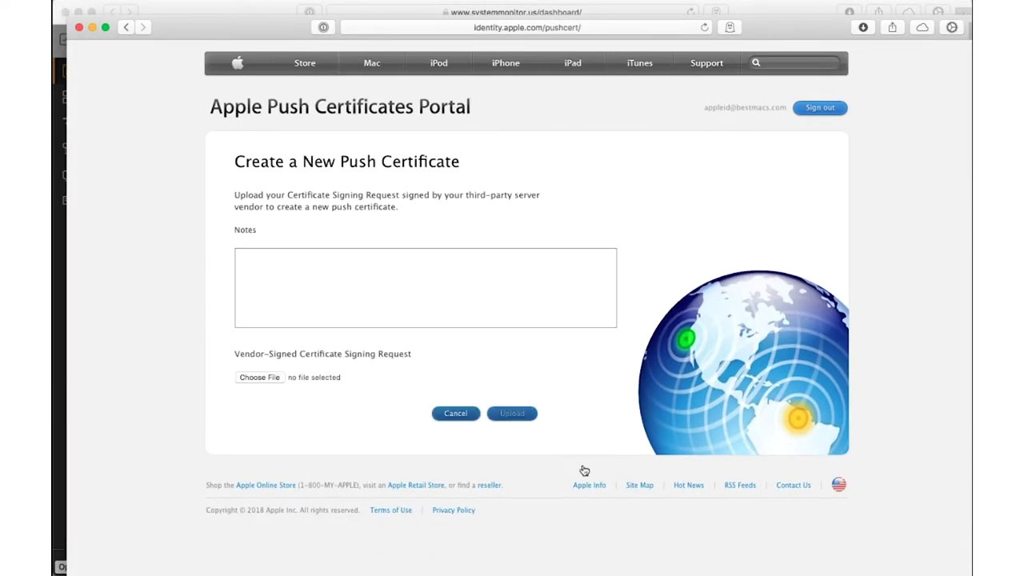
click(260, 376)
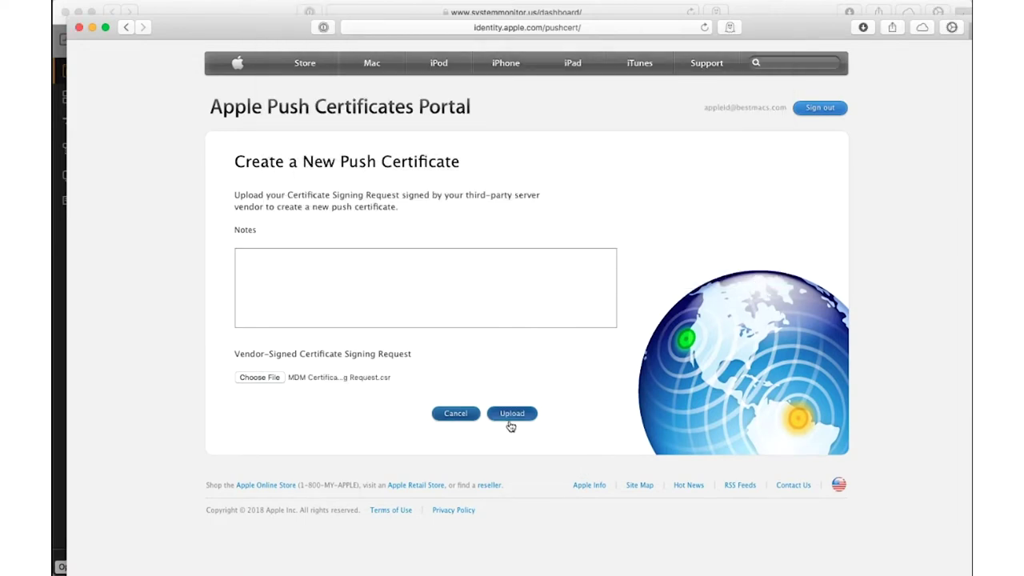
click(513, 414)
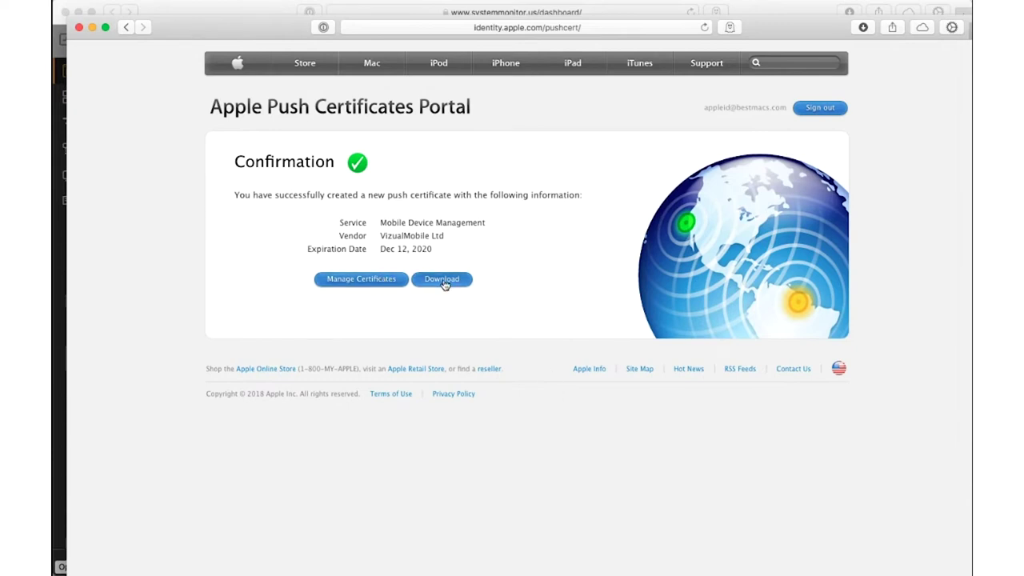
click(437, 278)
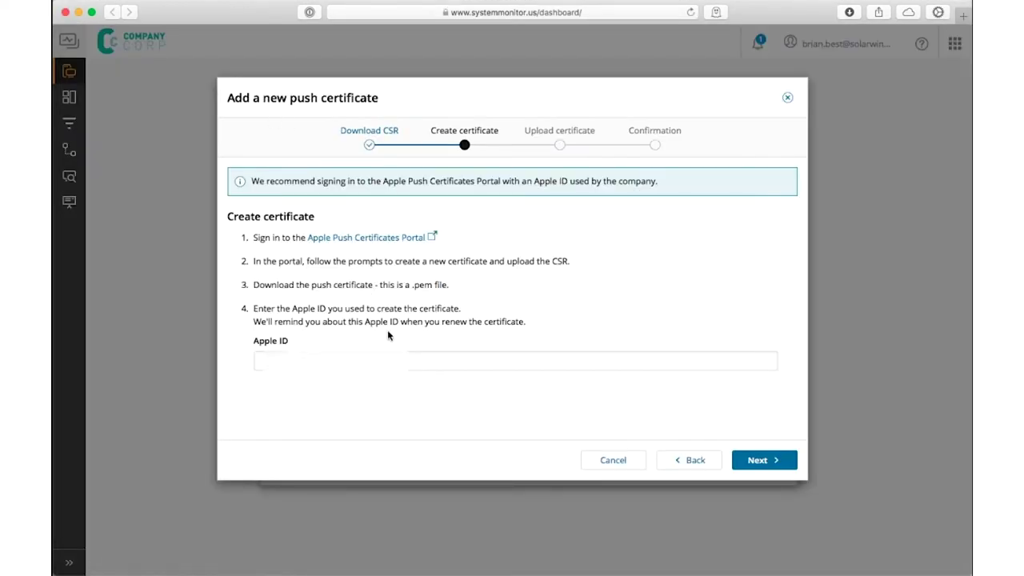
Enter the Apple ID e-mail, upload MDM_VizualMobileLtd_Certificate.pem, and finish the wizard
click(549, 365)
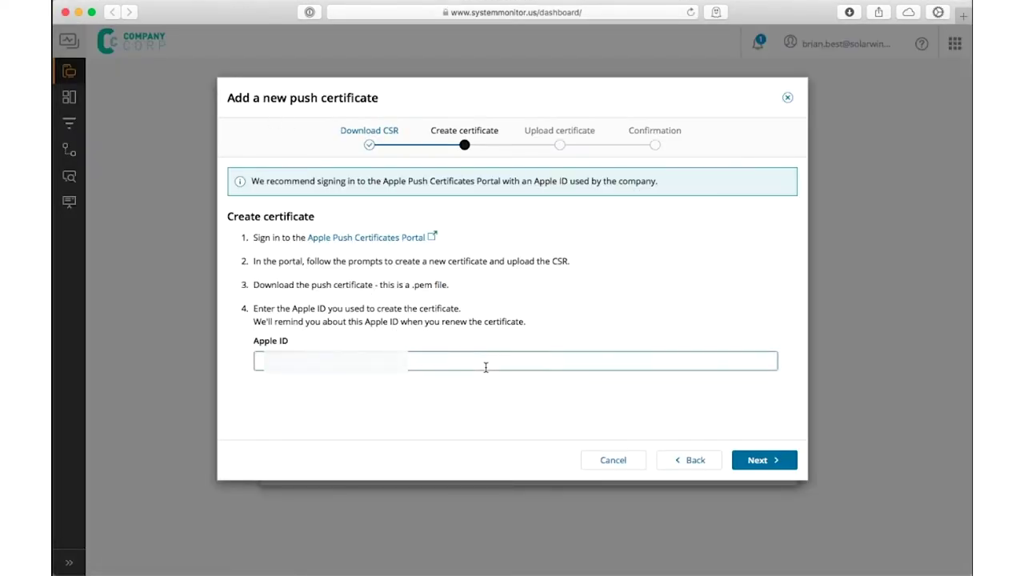
text(a)
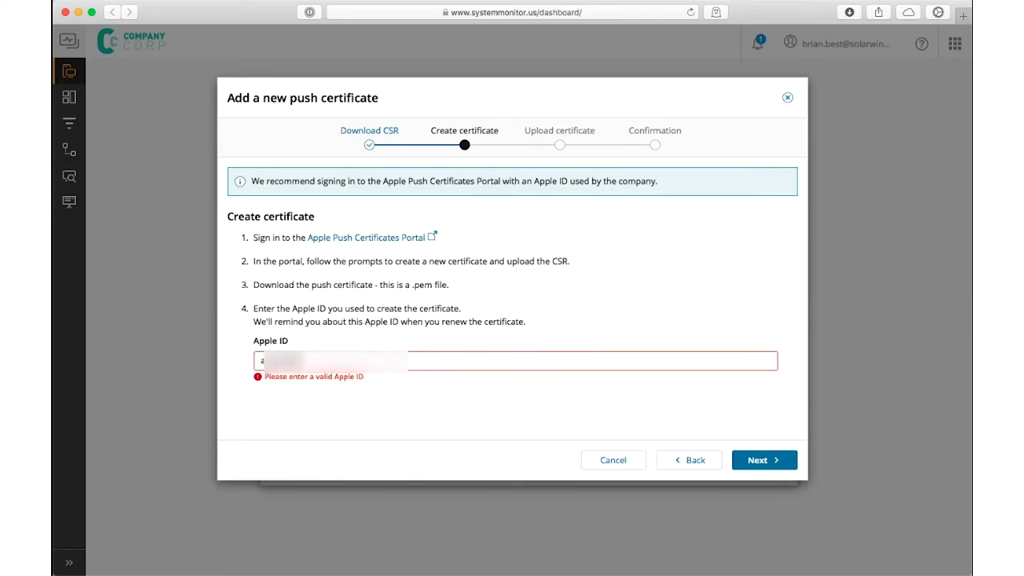
text(pple@company.com)
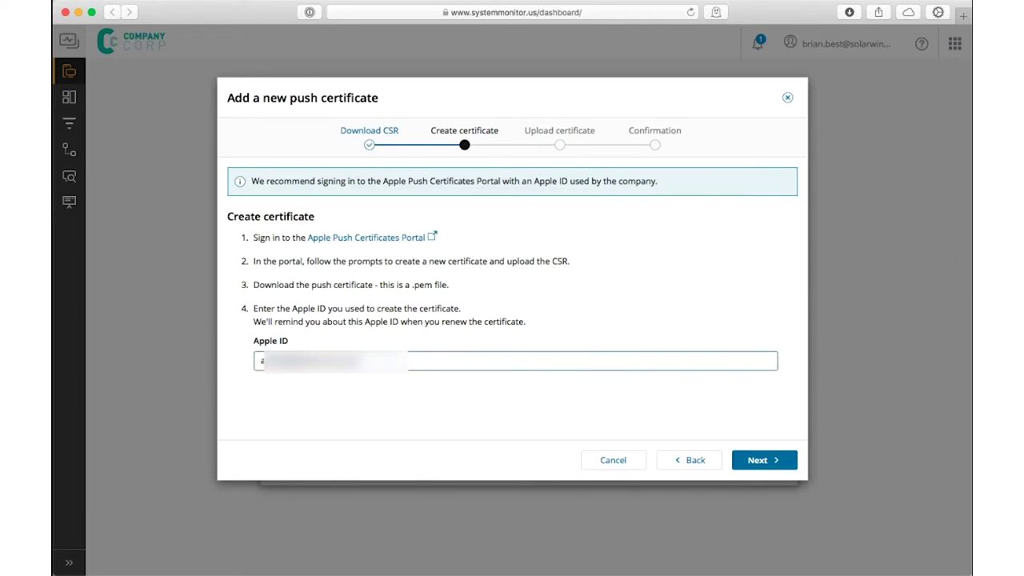
click(740, 461)
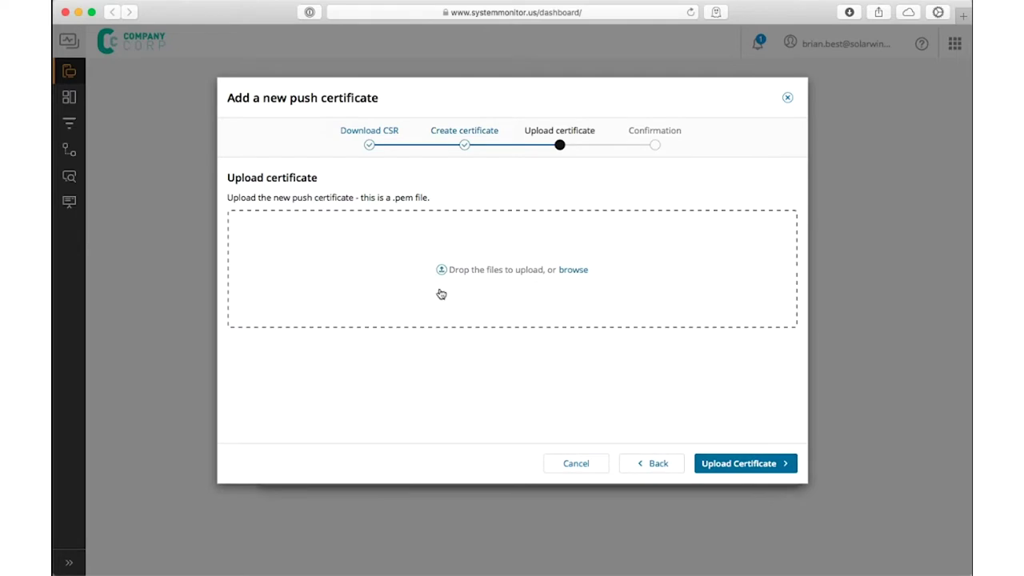
click(573, 270)
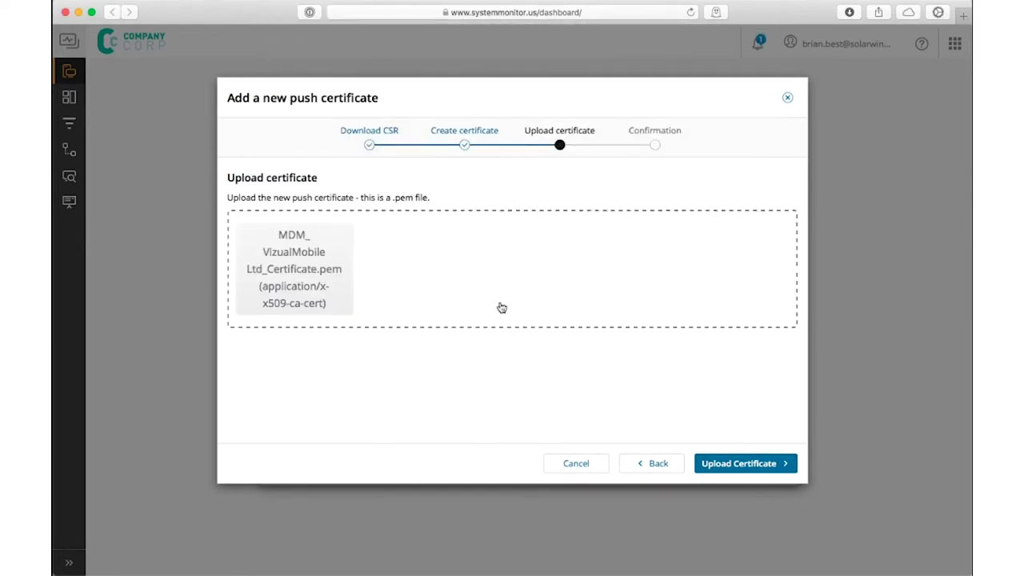
click(698, 469)
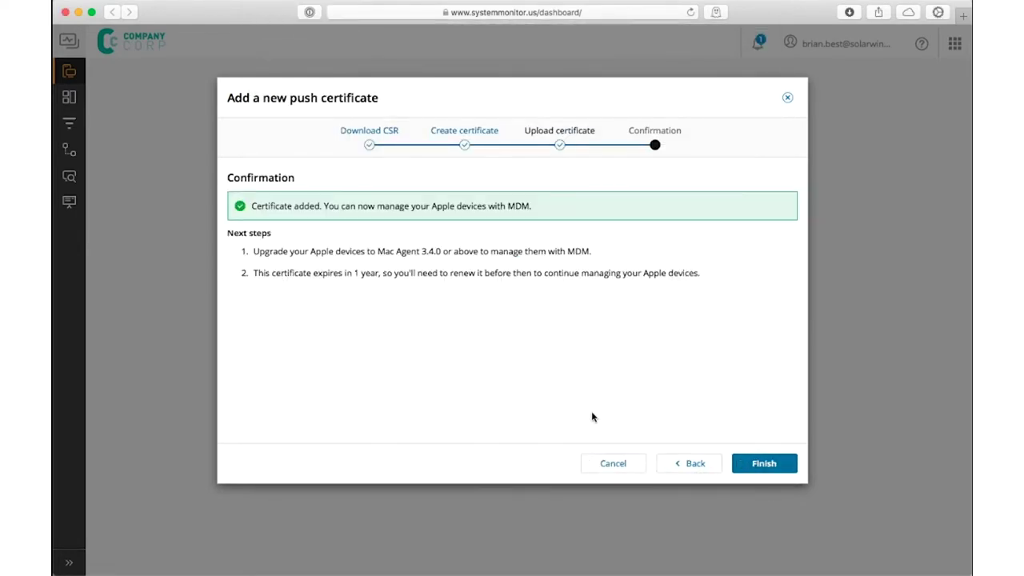
click(764, 464)
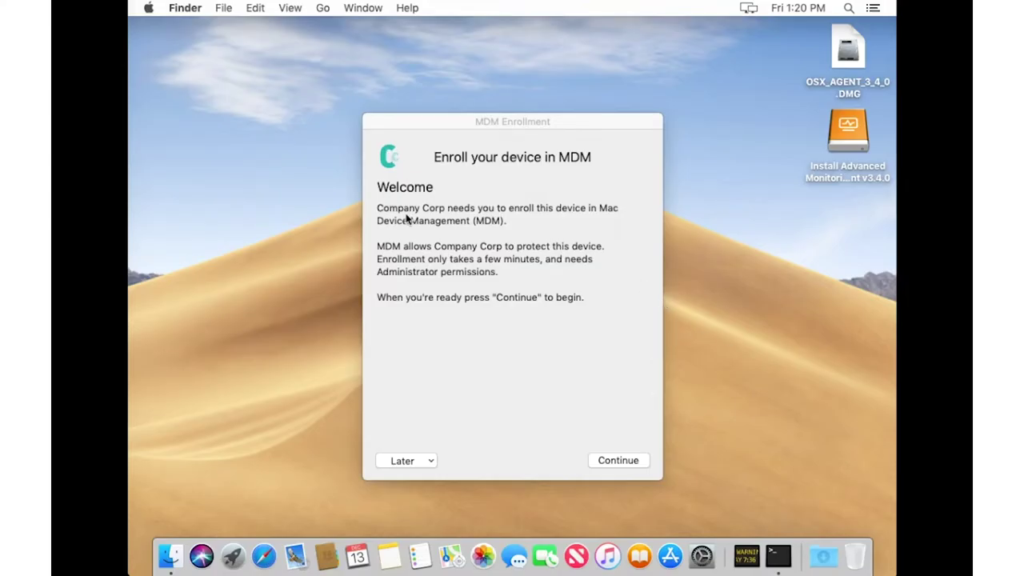
Uncheck 'Automatically enrol Mac devices' in General Settings > Mac Device Management and save
drag(377, 209, 444, 209)
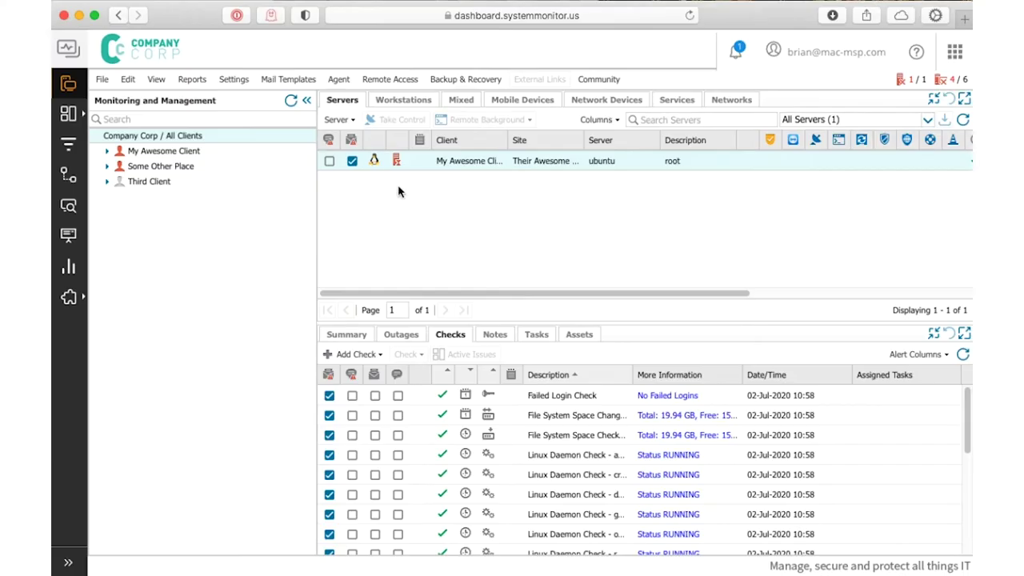
click(232, 79)
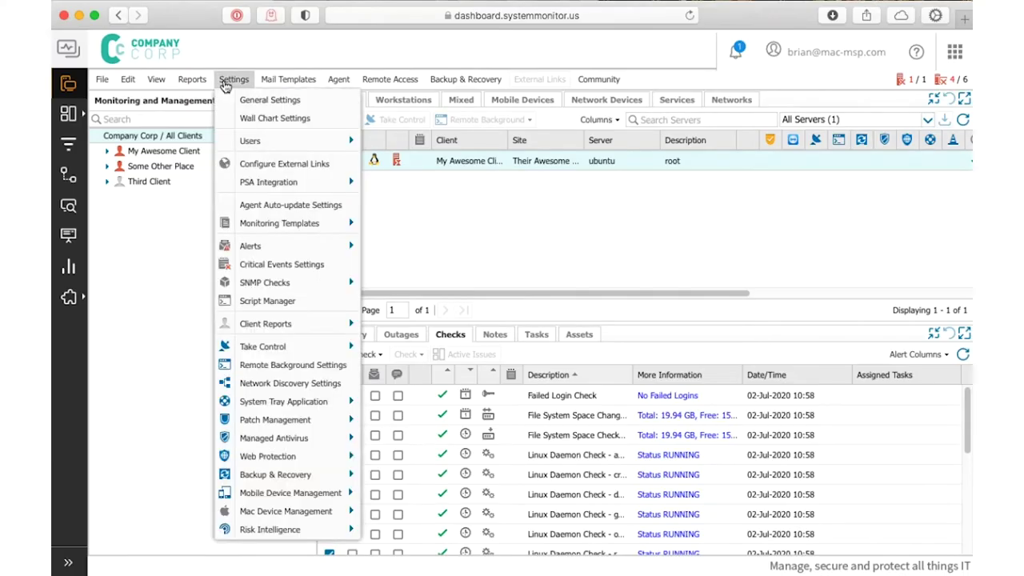
click(252, 101)
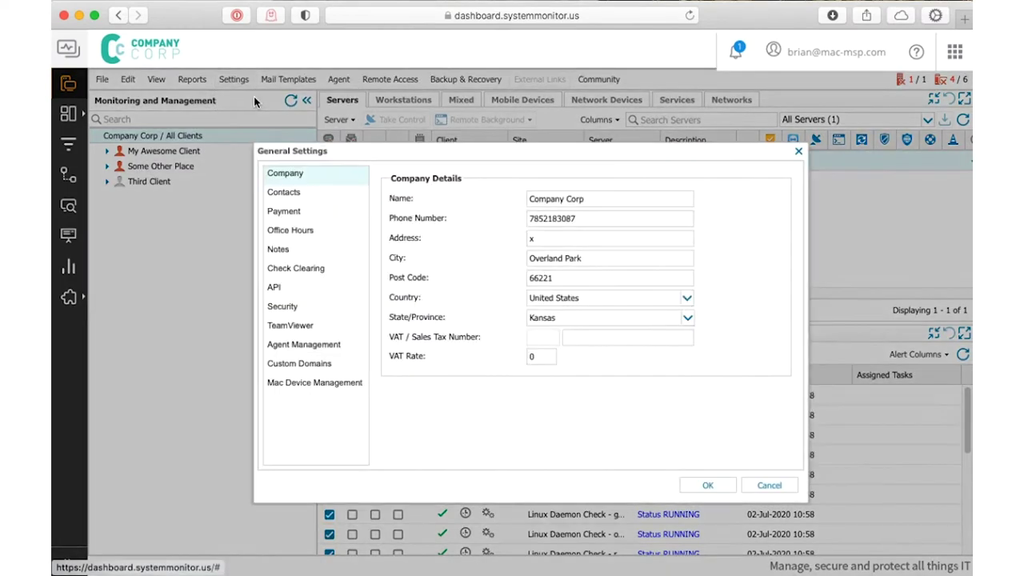
click(314, 383)
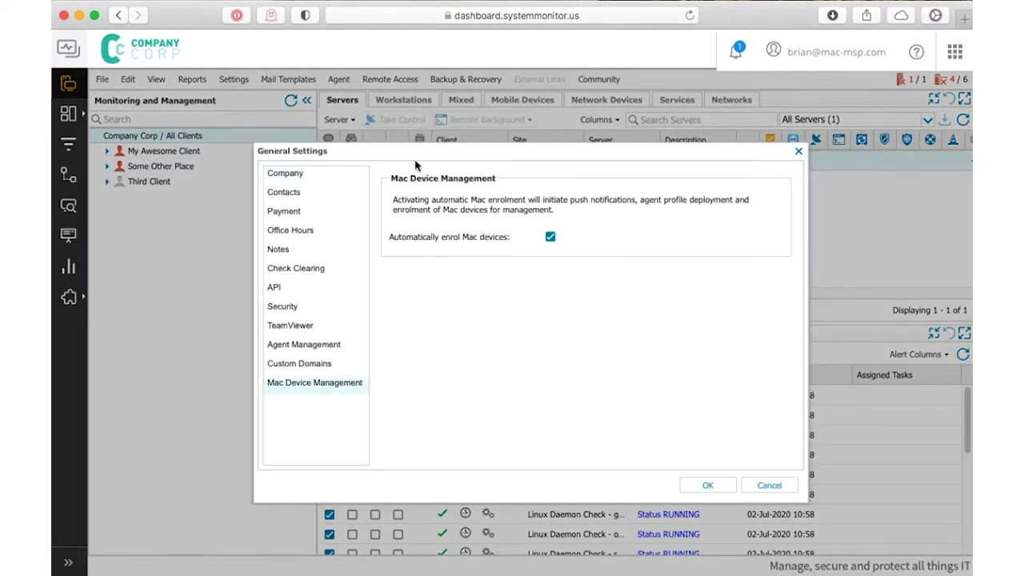
click(551, 237)
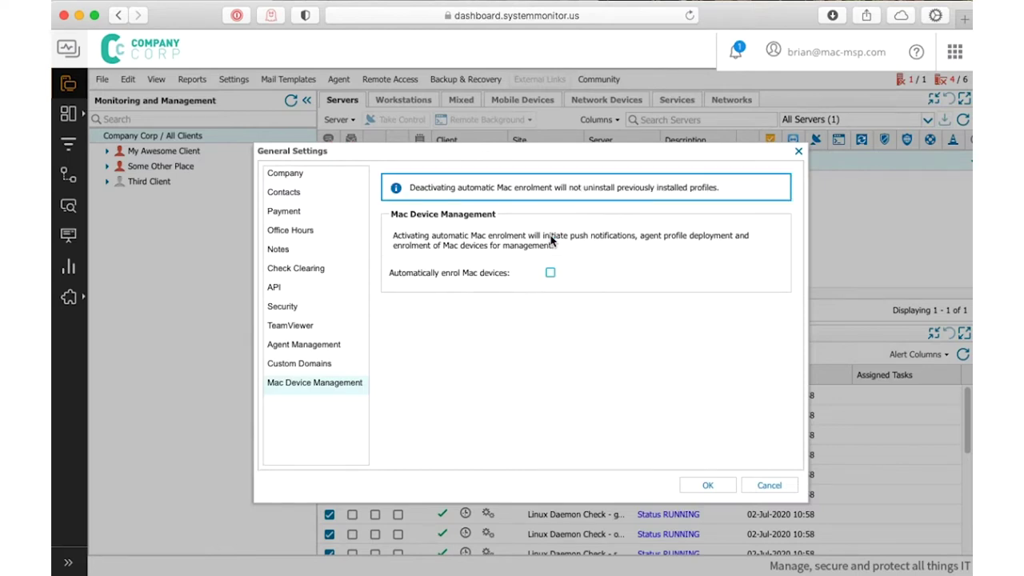
click(709, 486)
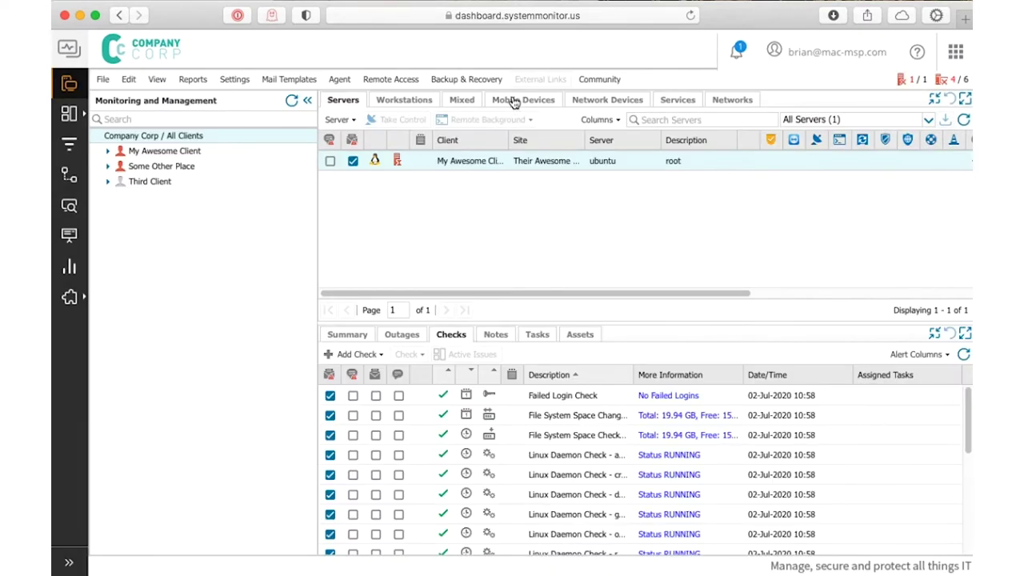
Add a mobile device assigned to My Awesome Client at site Their Awesome Office
click(513, 102)
click(351, 119)
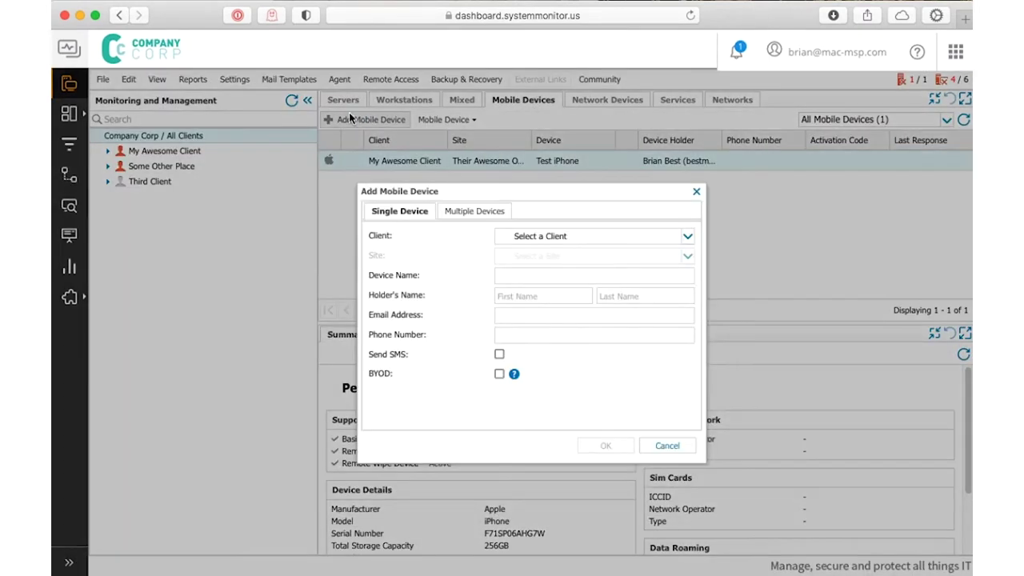
click(526, 238)
click(529, 251)
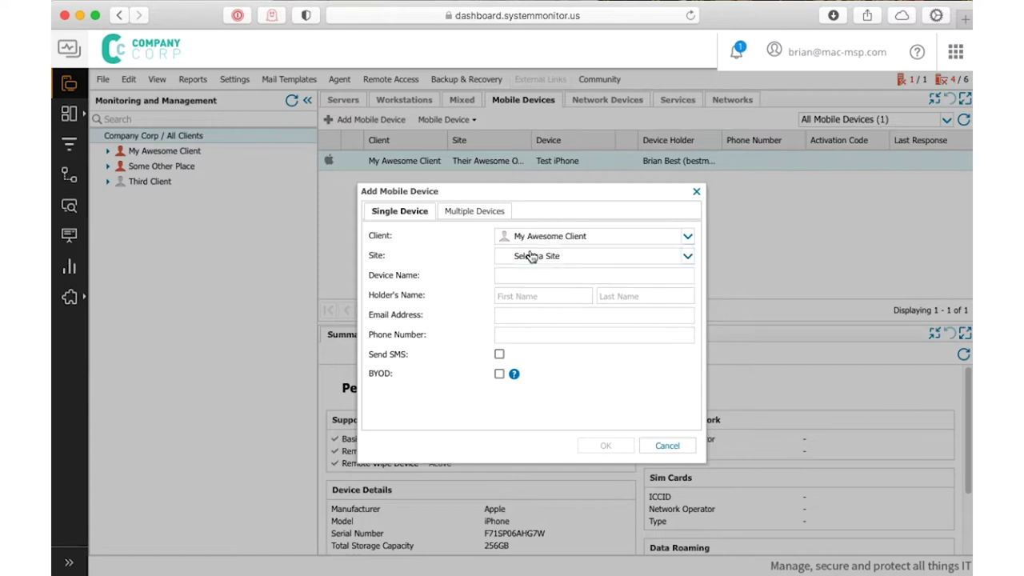
click(529, 256)
click(552, 272)
Name the device 'Awesome iPhone', fill in the holder's name and e-mail, and submit
click(513, 274)
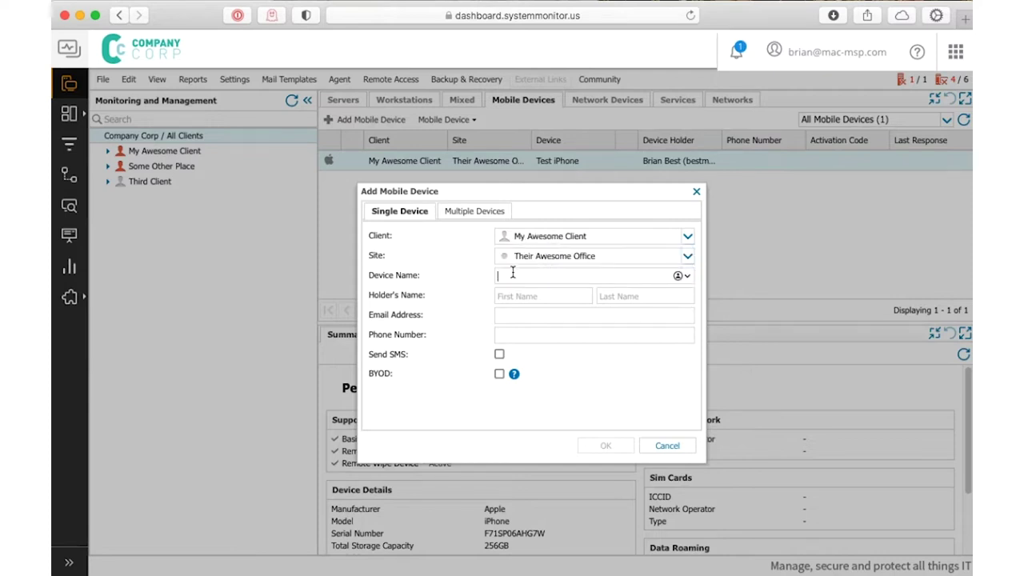
text(Awesome iPhone)
key(Tab)
text(Awe)
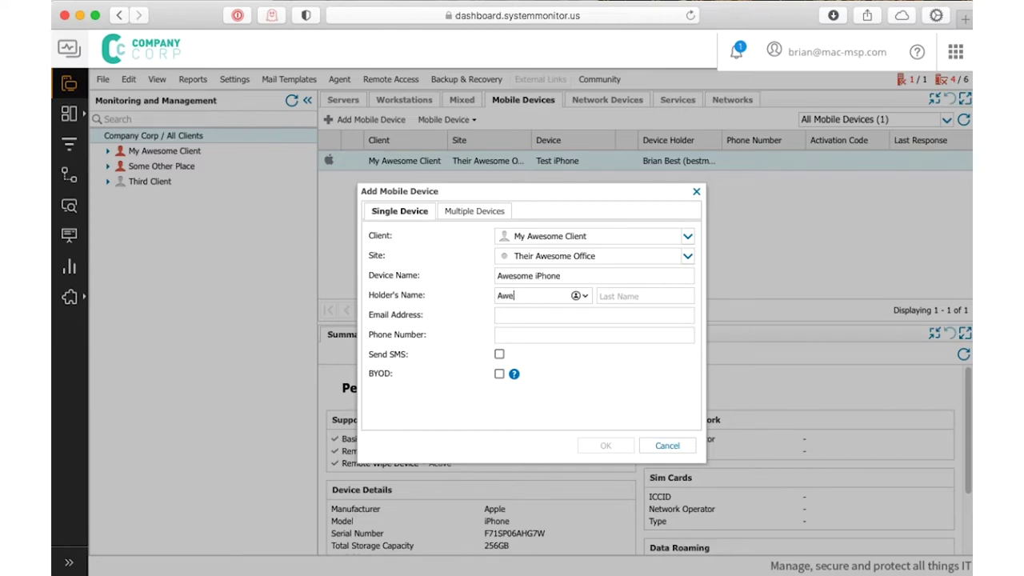
text(some)
key(Tab)
text(Client)
key(Tab)
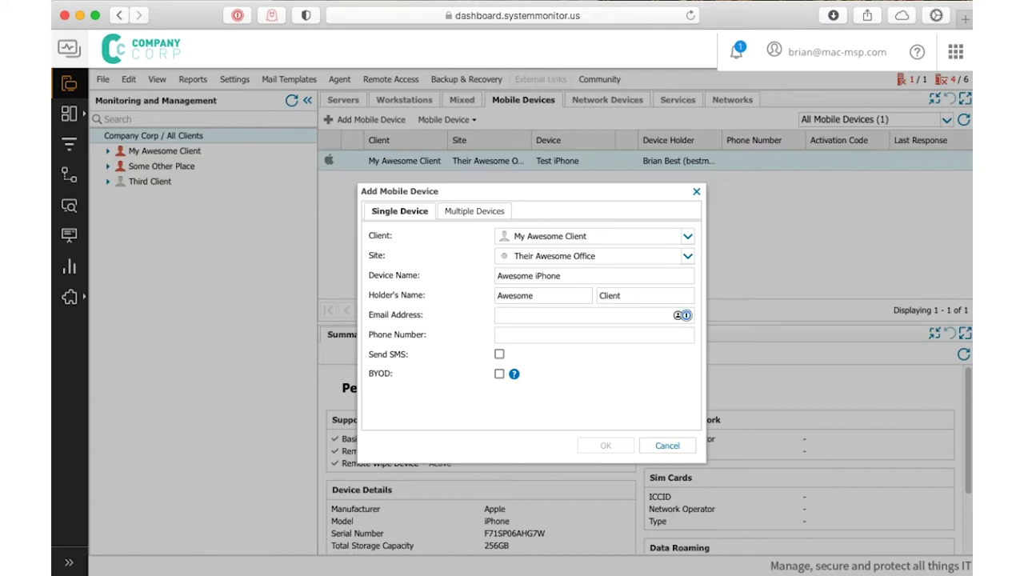
text(best)
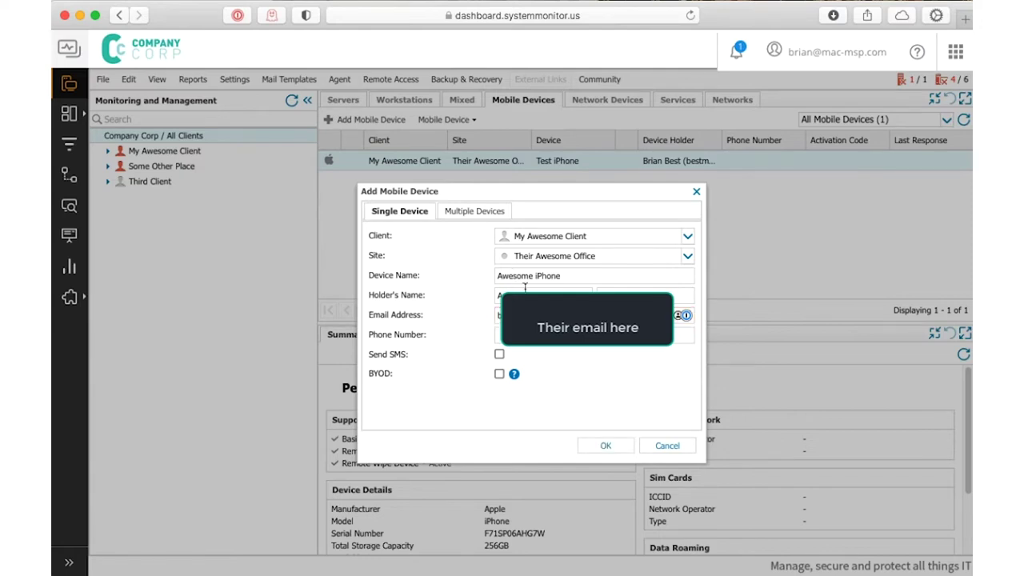
click(612, 446)
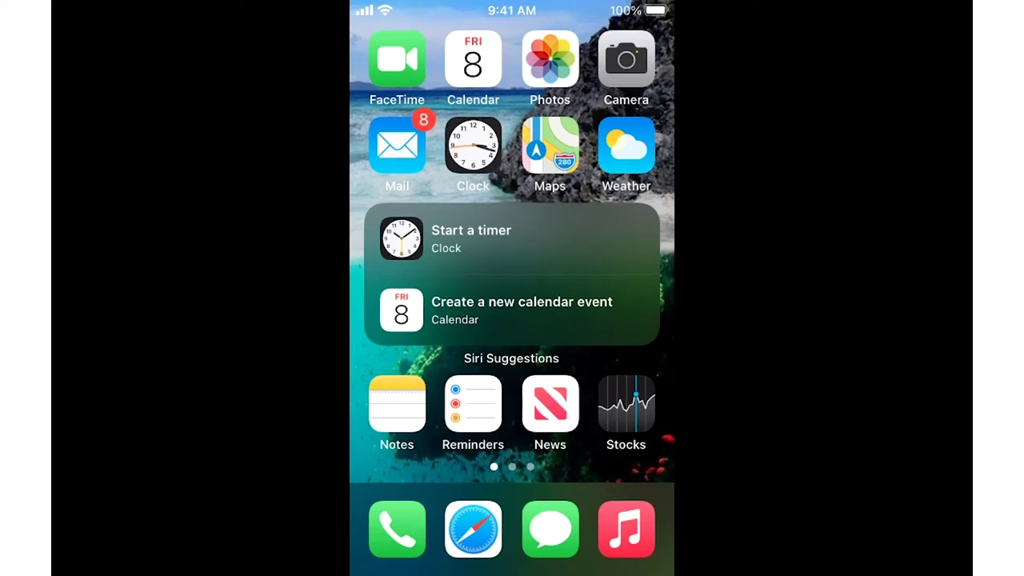
Open the Company Corp 'Mobile Device Provisioning' email in the iOS Mail inbox
click(397, 145)
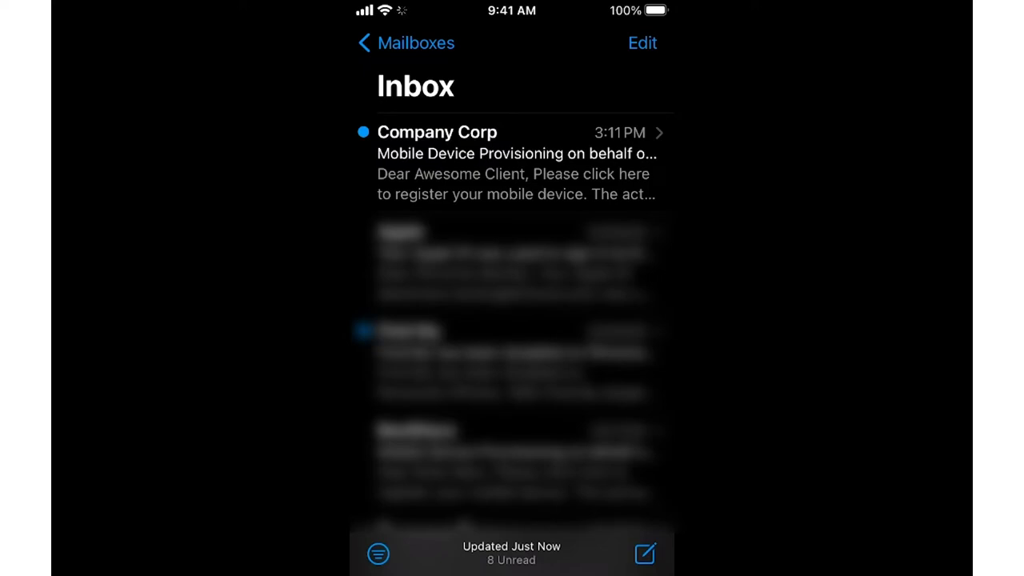
click(512, 163)
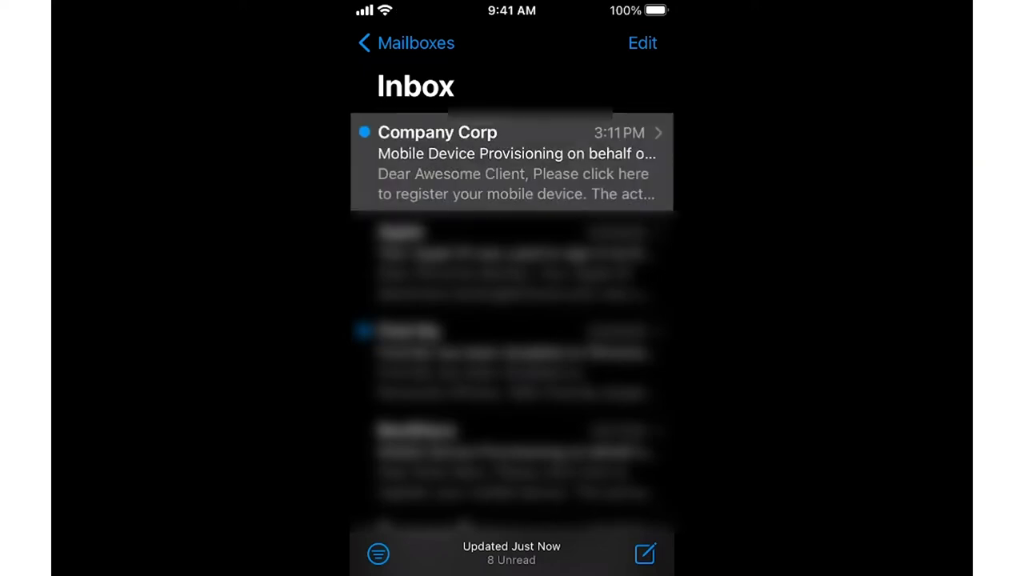
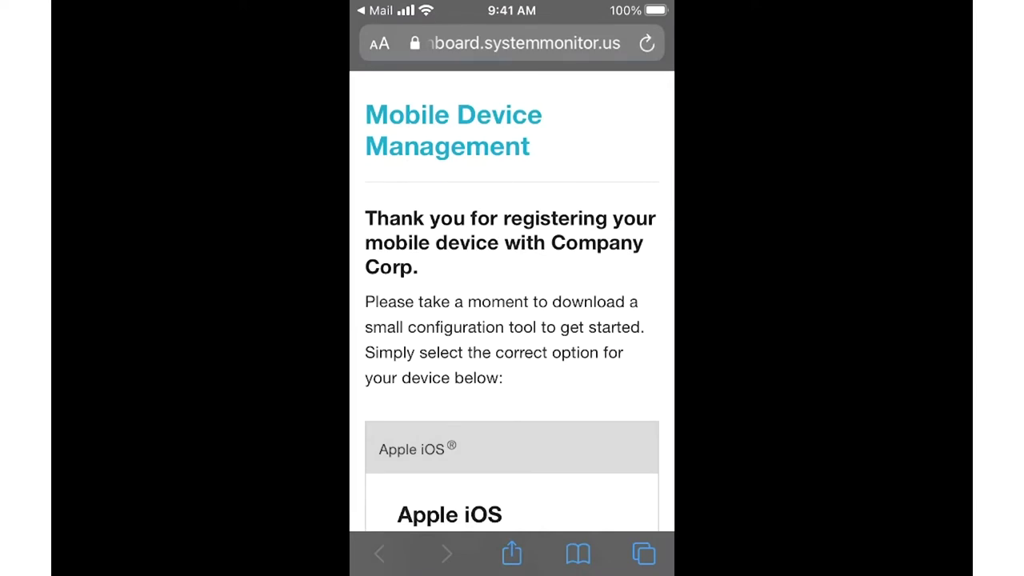
Scroll down the Mobile Device Management page to the Apple iOS Step 1 Download button
scroll(512, 320, down, 5)
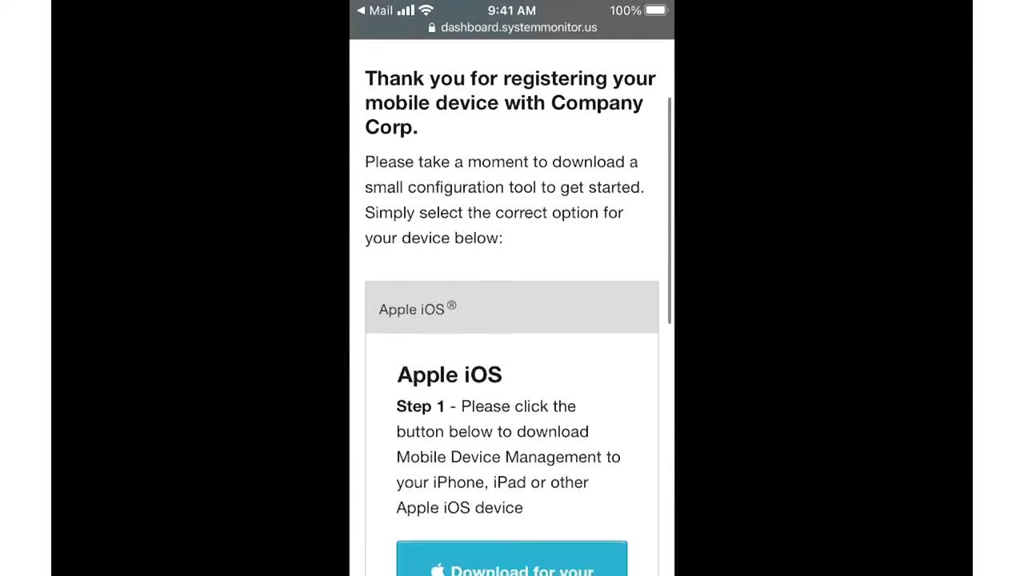
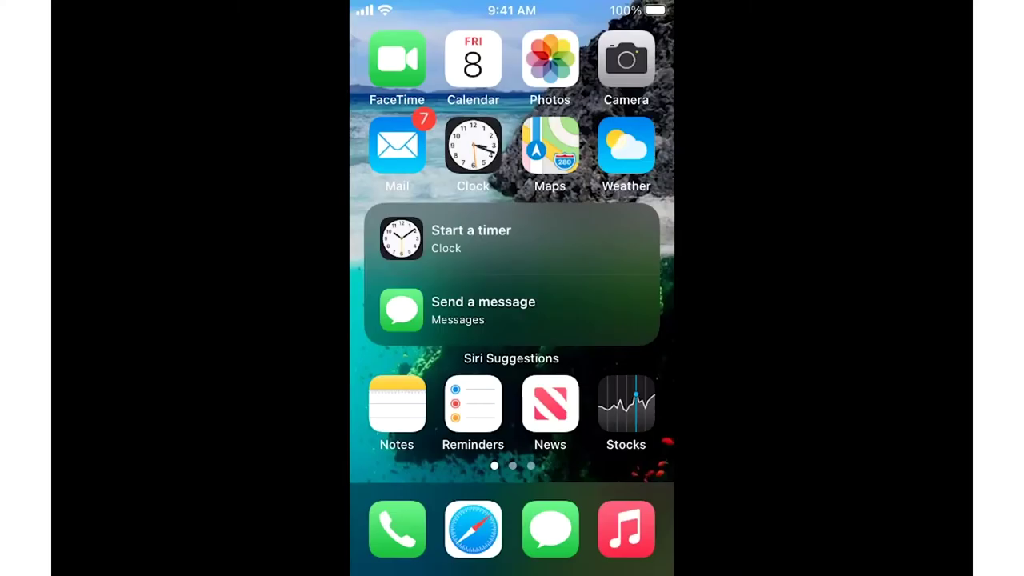
Install the downloaded Company Corp management profile using the device passcode, and trust its source
scroll(512, 240, right, 3)
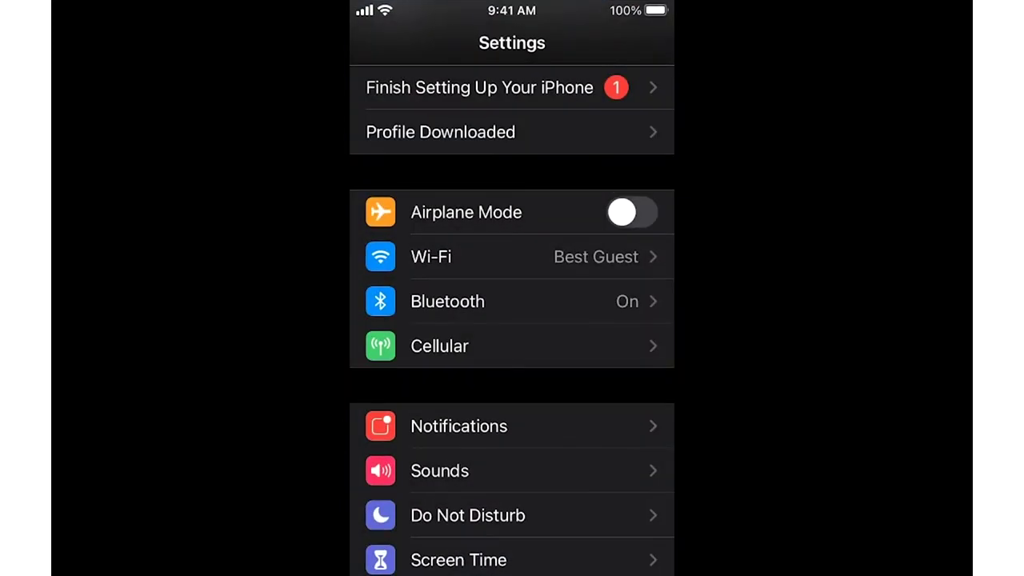
click(441, 132)
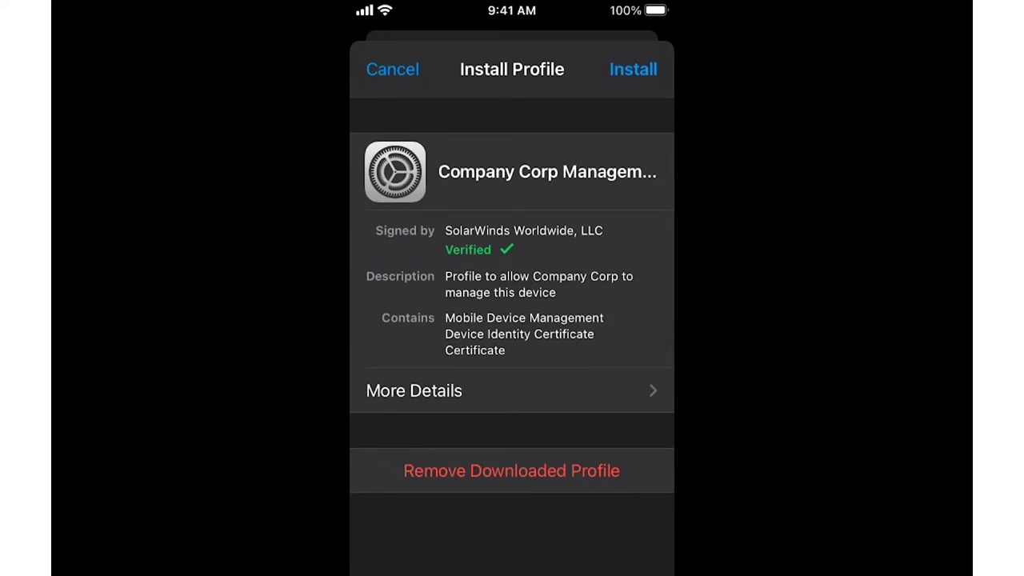
click(633, 69)
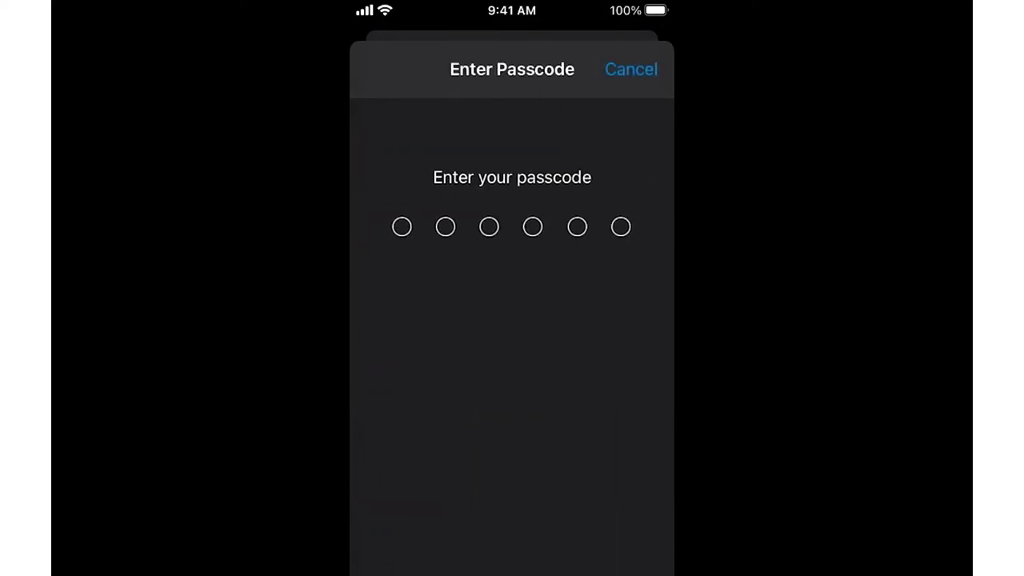
text(123456)
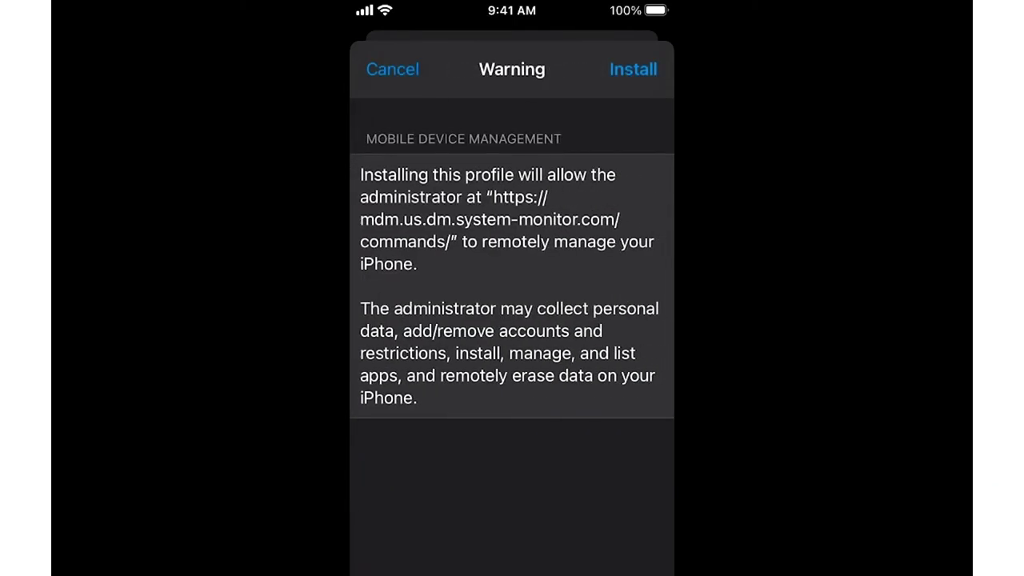
click(633, 69)
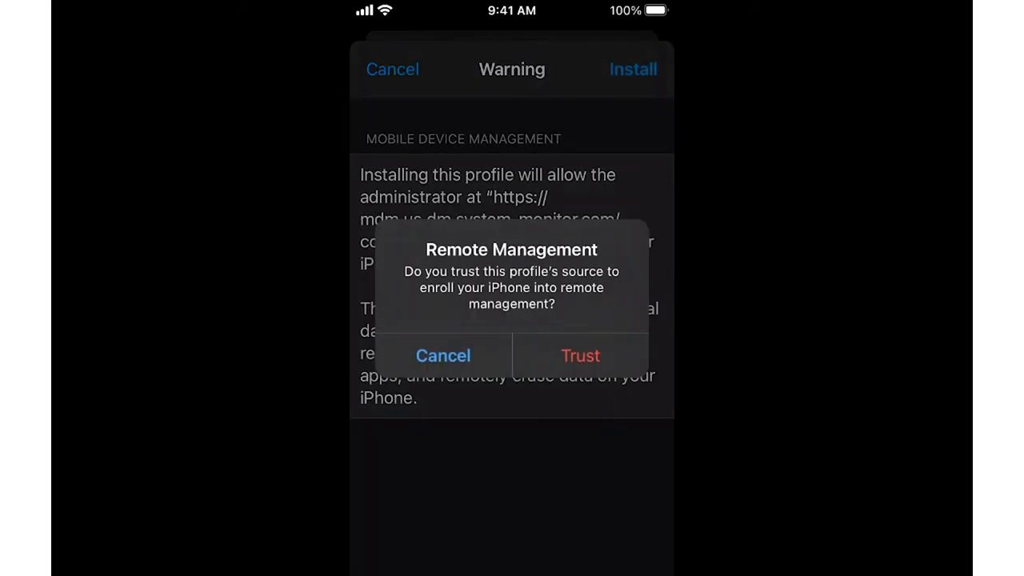
click(580, 355)
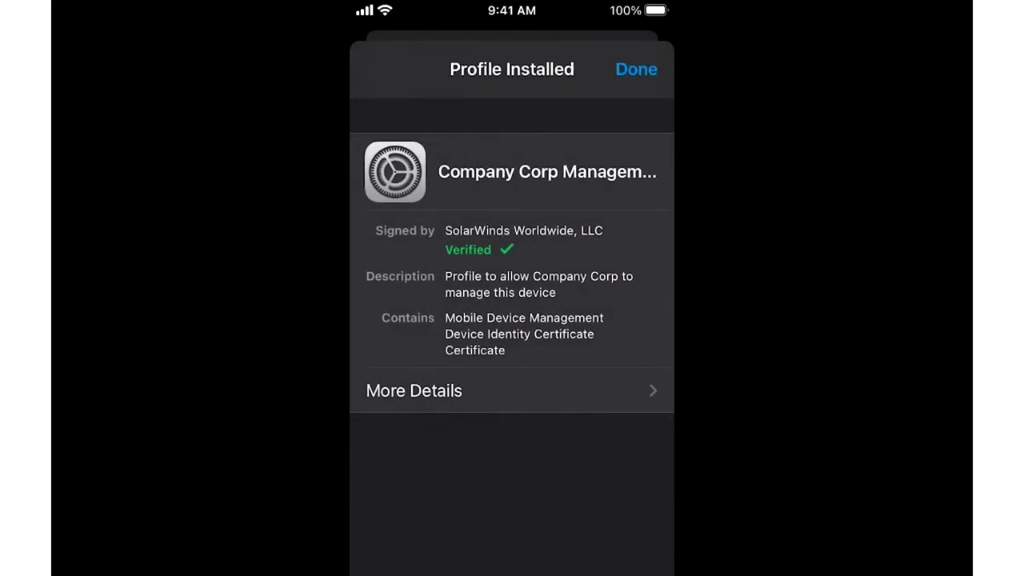
click(636, 69)
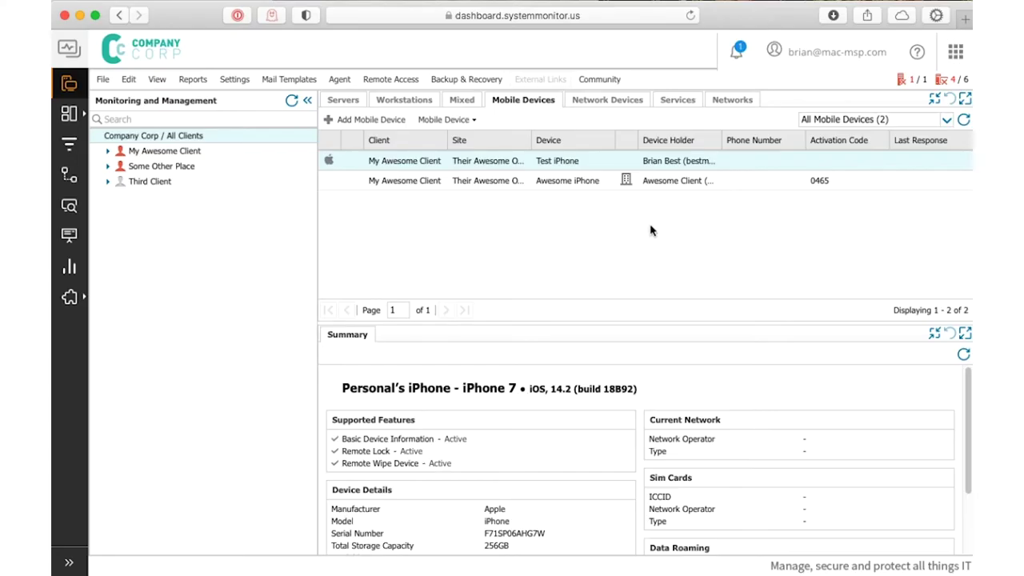
Refresh Mobile Devices to show the Test BYOD iPhone, then review the Device Policies list and its New options
click(965, 119)
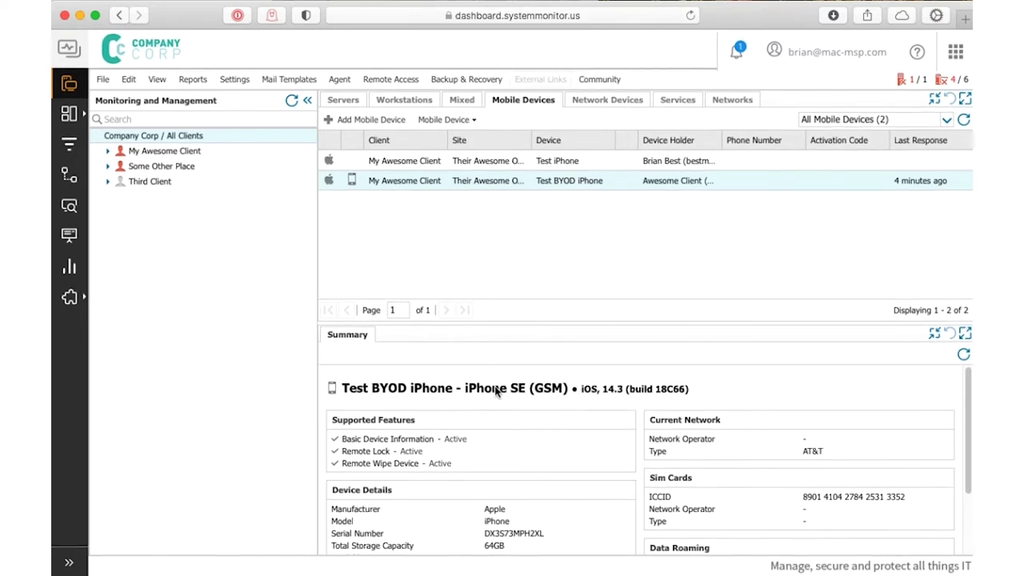
click(235, 79)
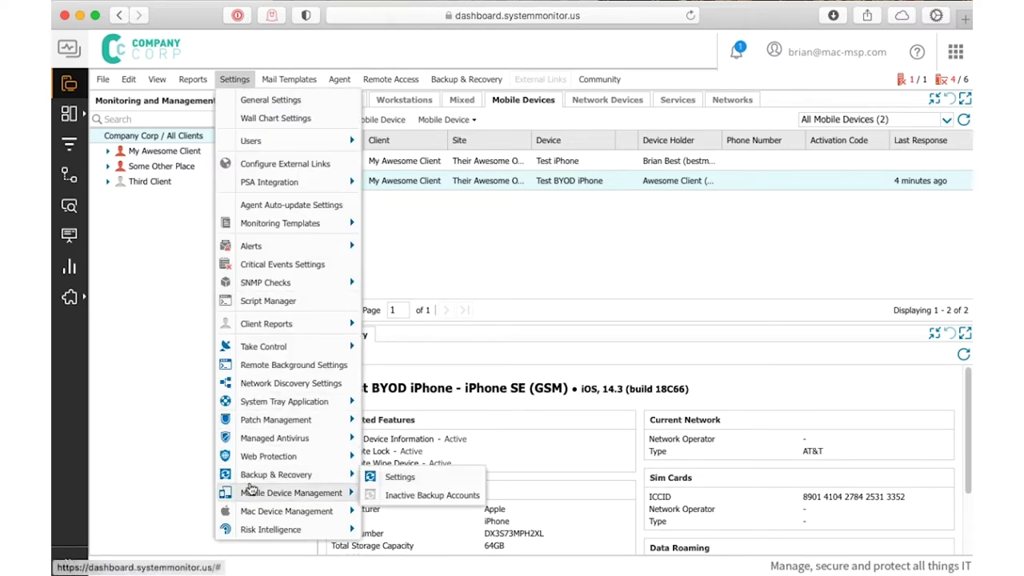
mouse_move(248, 496)
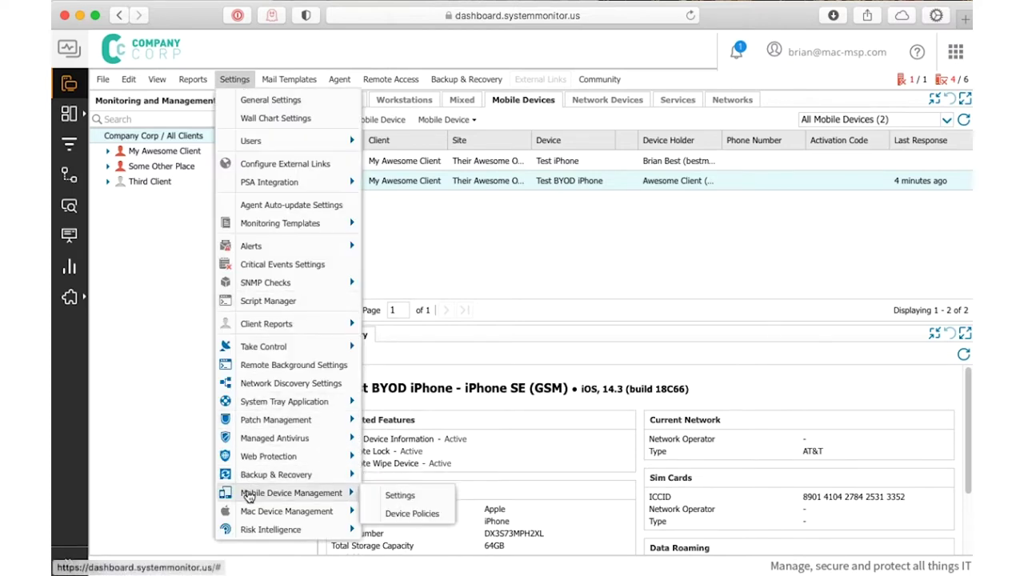
click(419, 512)
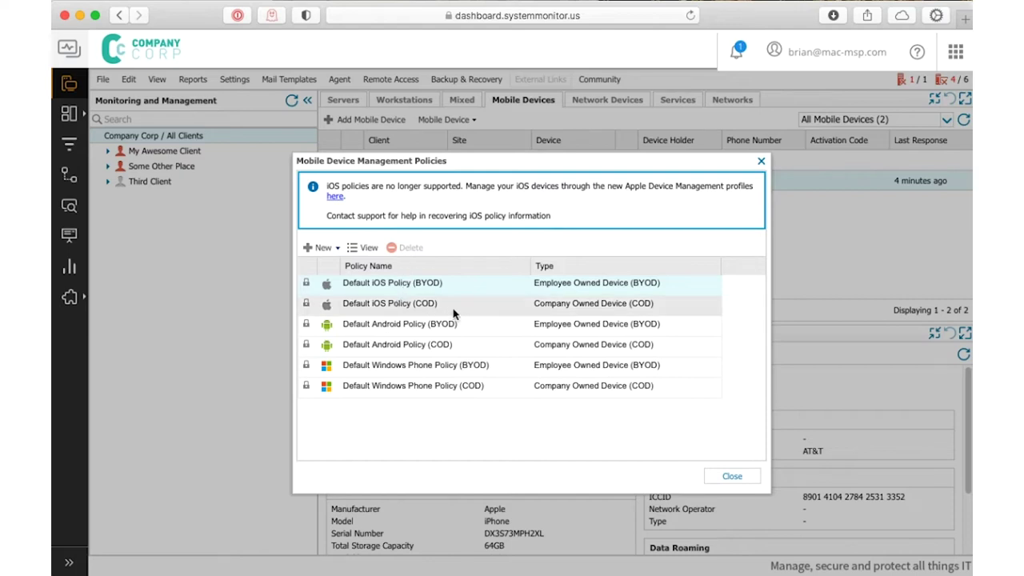
click(329, 249)
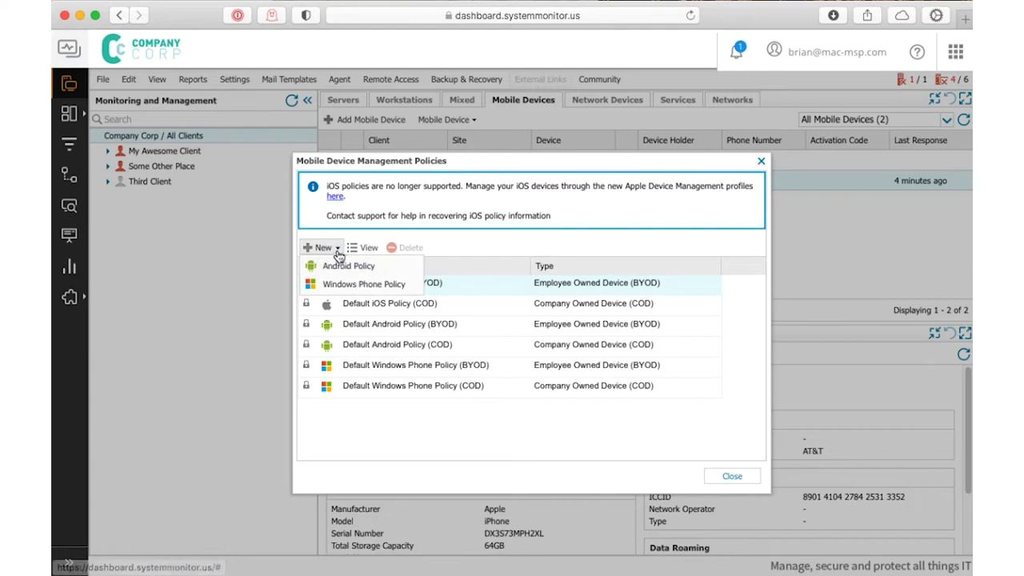
click(335, 249)
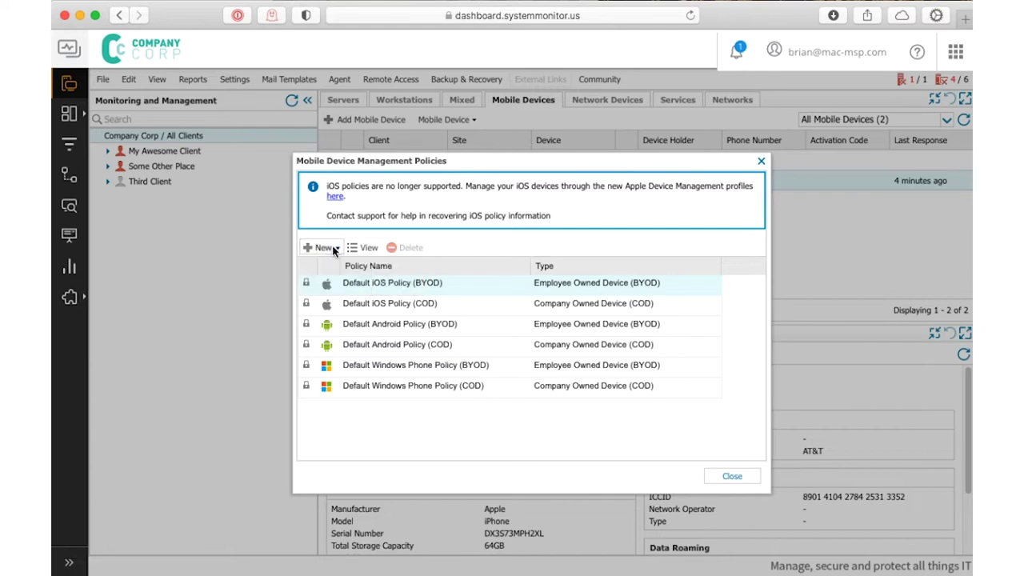
click(733, 475)
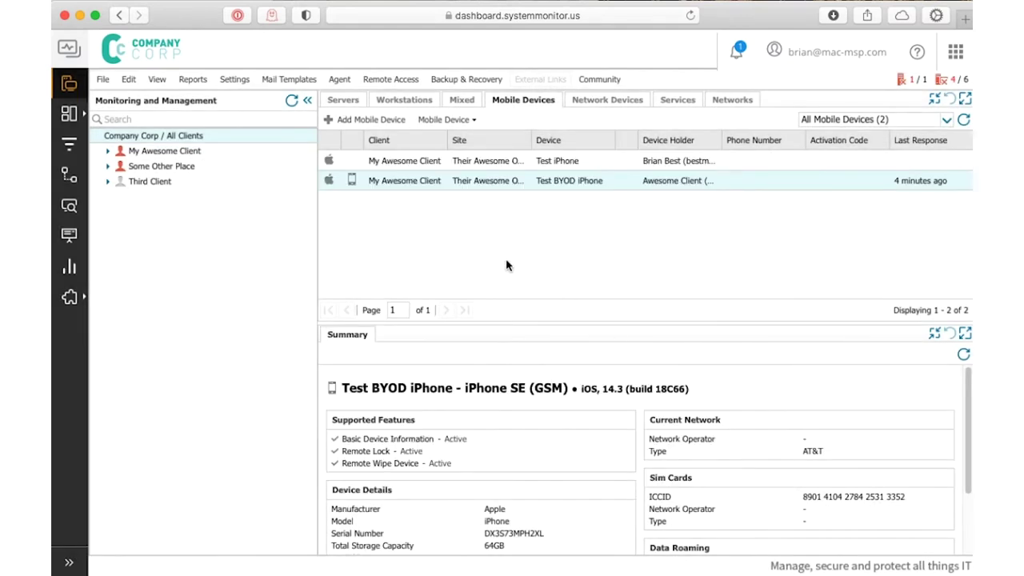
Open Settings > Mac Device Management > Profile Library to view the Camera Disabler, iOS Passcodes and iOS Restrictions profiles
click(235, 79)
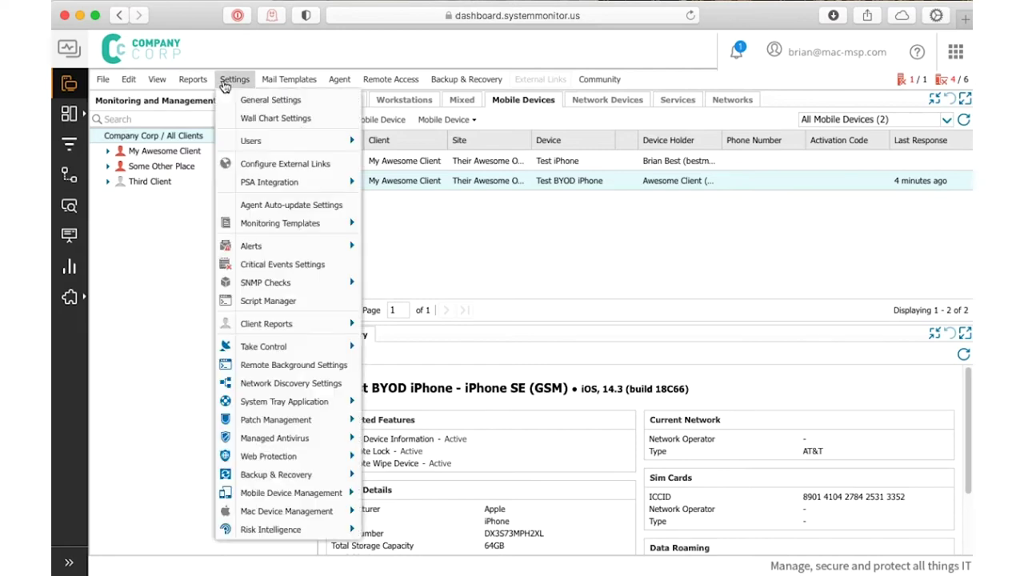
mouse_move(255, 513)
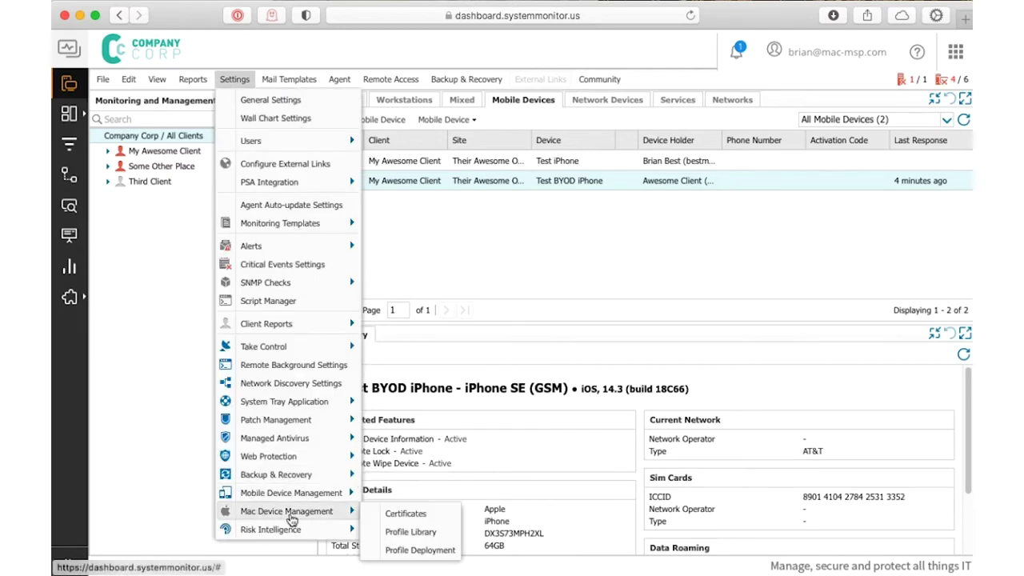
click(431, 531)
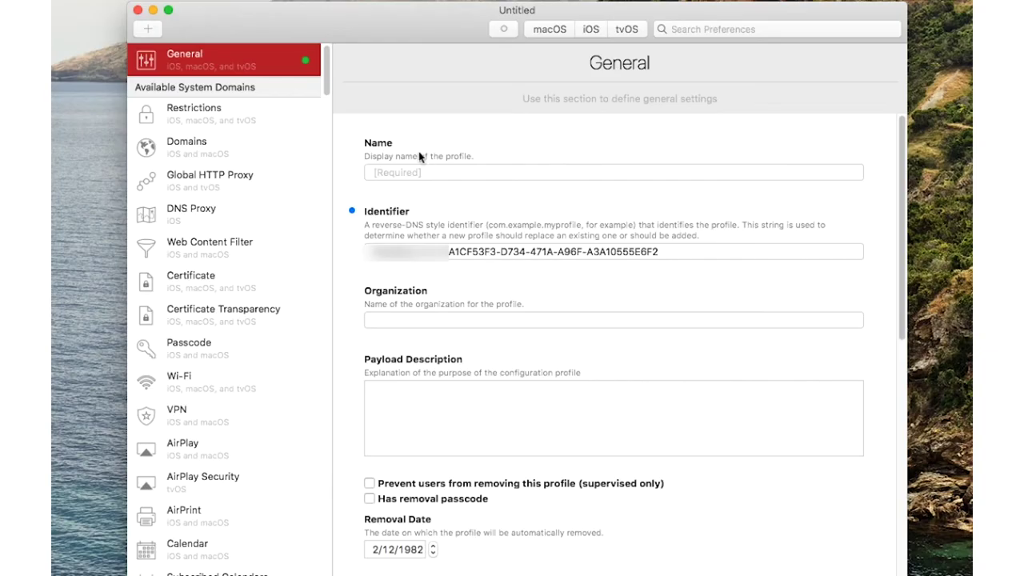
Name the new profile 'My Awesome Profile' and show only iOS settings domains
click(415, 172)
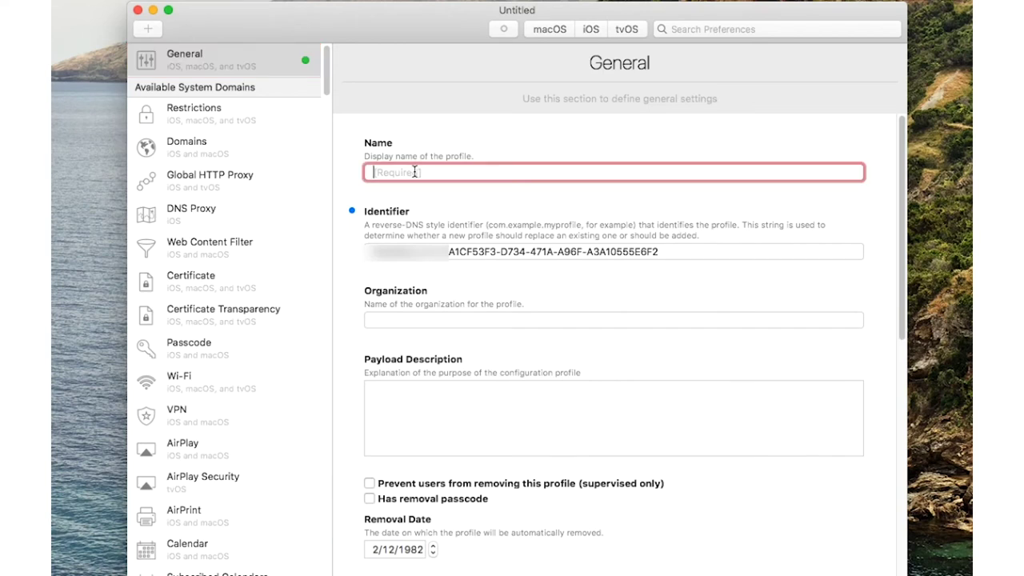
text(My Awesome Profile)
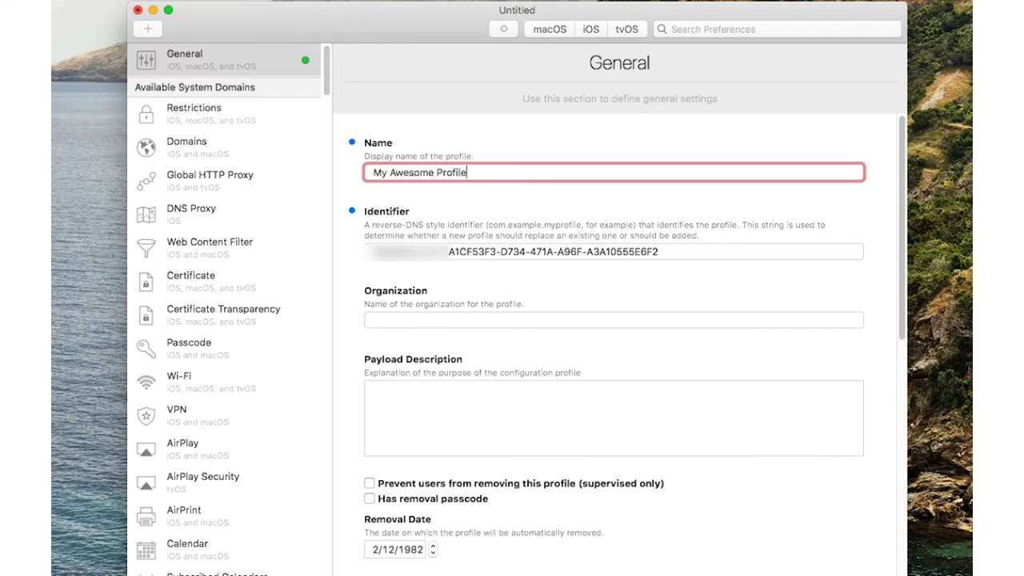
click(586, 35)
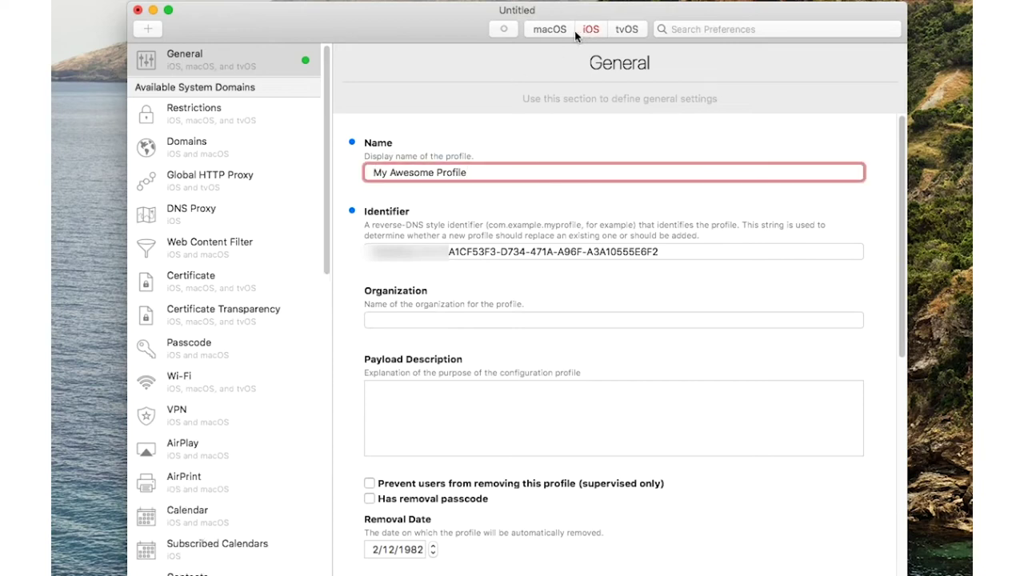
Scroll the Available System Domains sidebar to locate Restrictions
scroll(230, 205, down, 10)
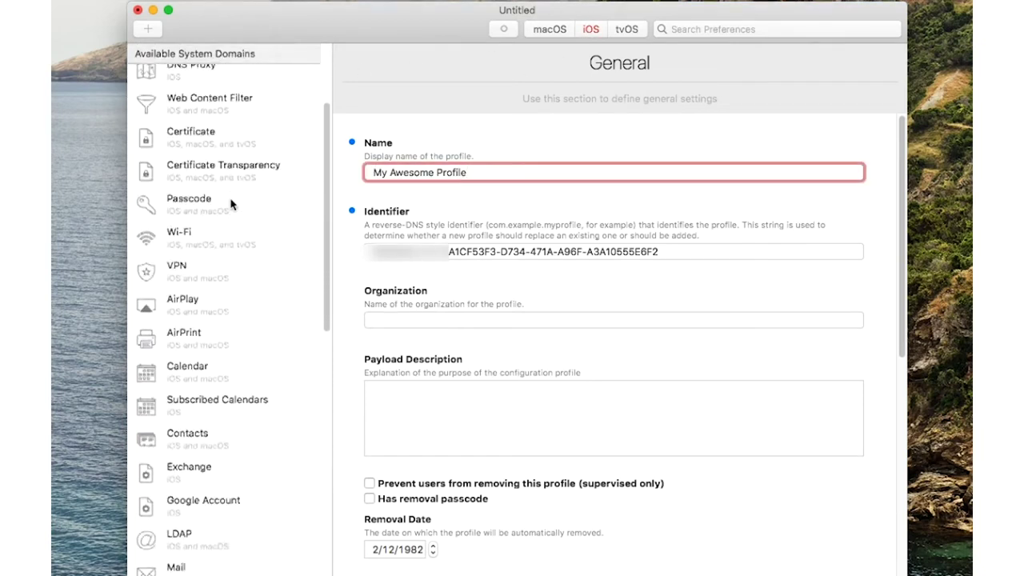
scroll(230, 205, down, 10)
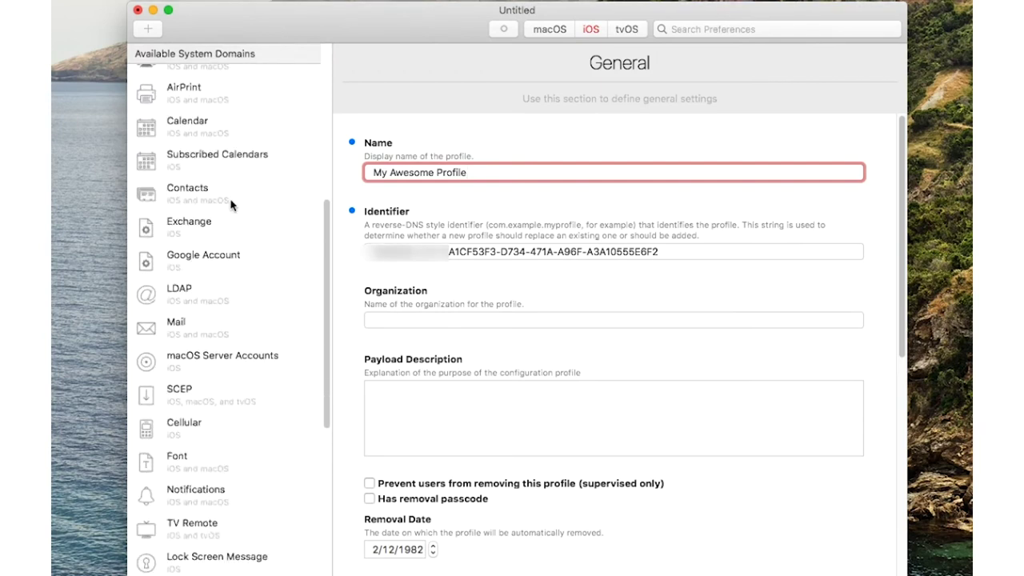
scroll(230, 214, down, 5)
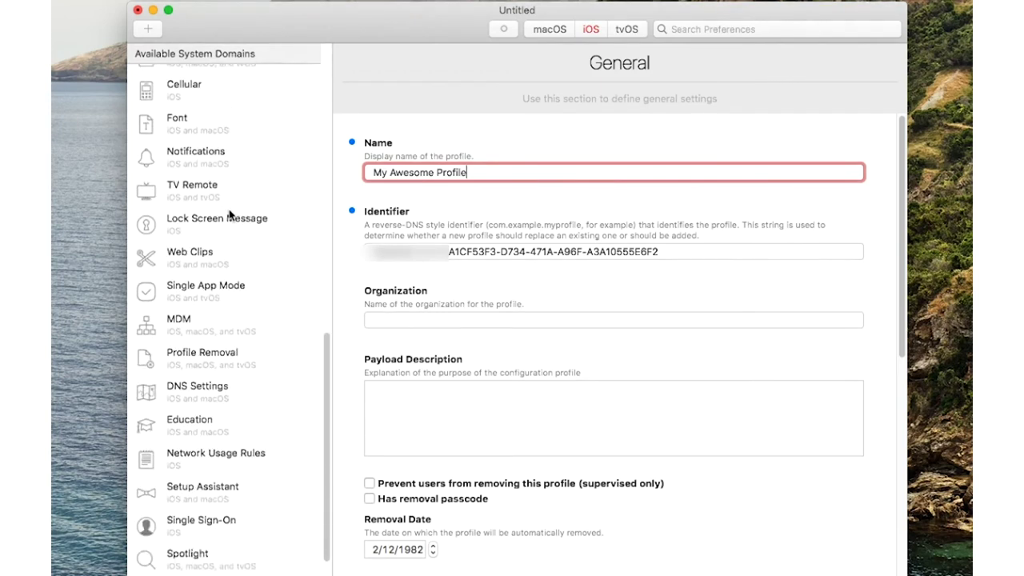
scroll(230, 216, up, 3)
scroll(231, 216, up, 3)
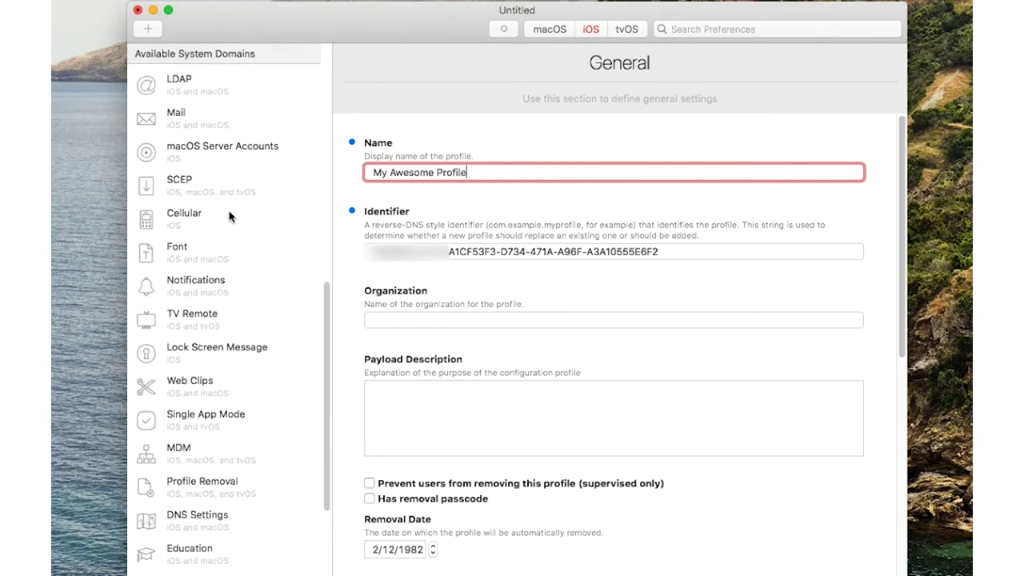
scroll(229, 217, down, 6)
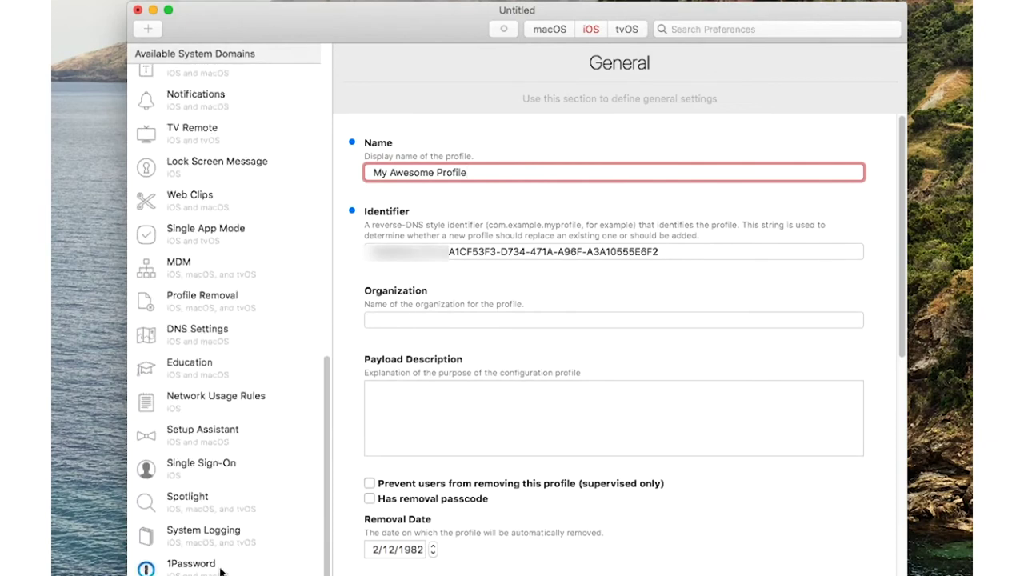
scroll(229, 335, up, 10)
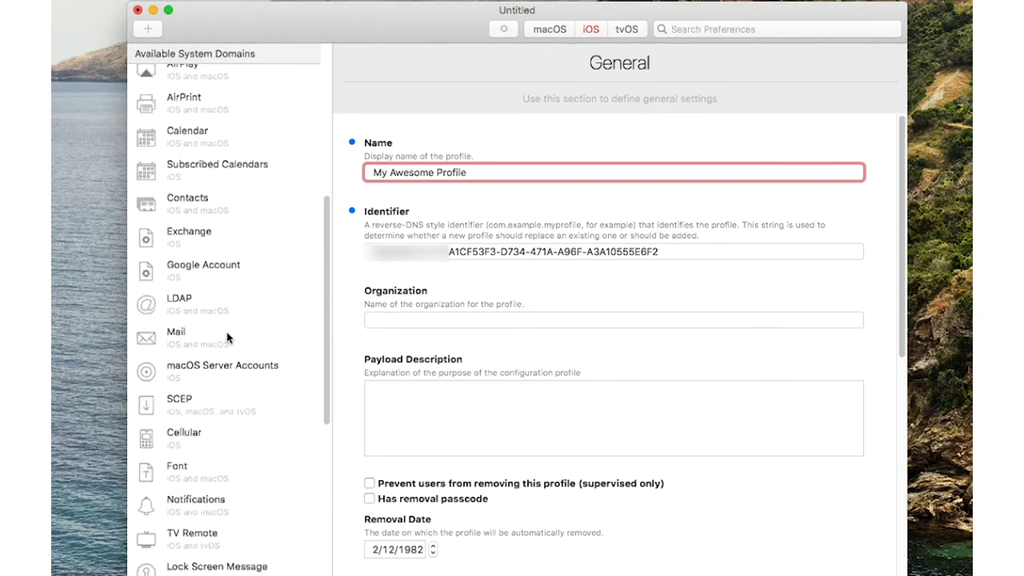
scroll(226, 338, up, 5)
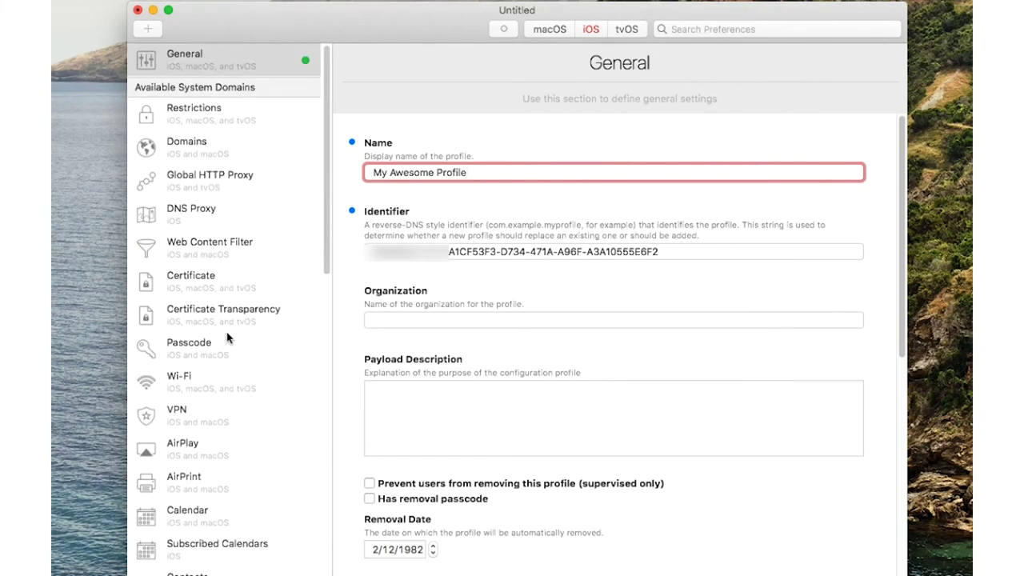
Add a Restrictions configuration payload and uncheck Allow Camera under Functionality
click(220, 127)
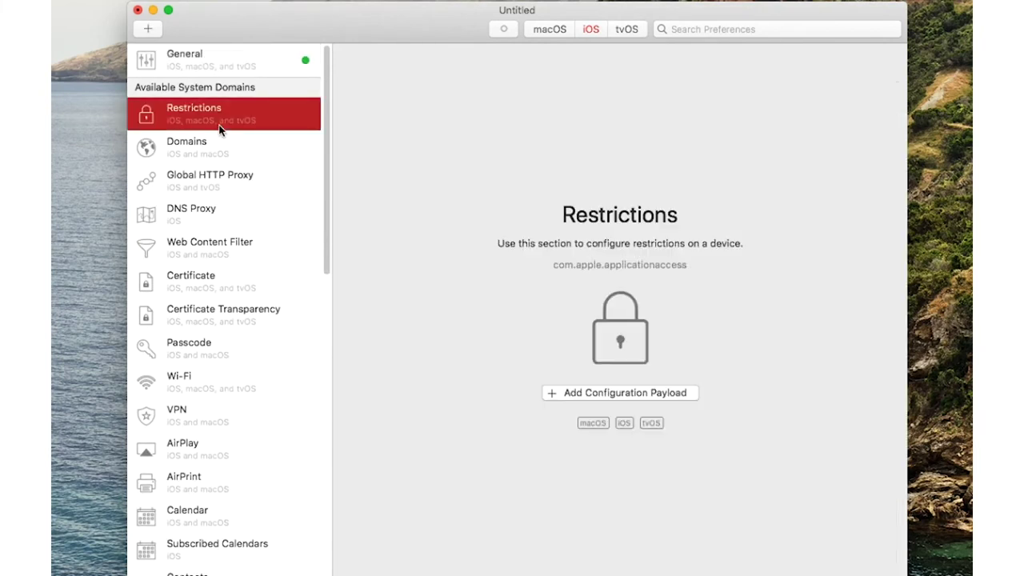
click(624, 396)
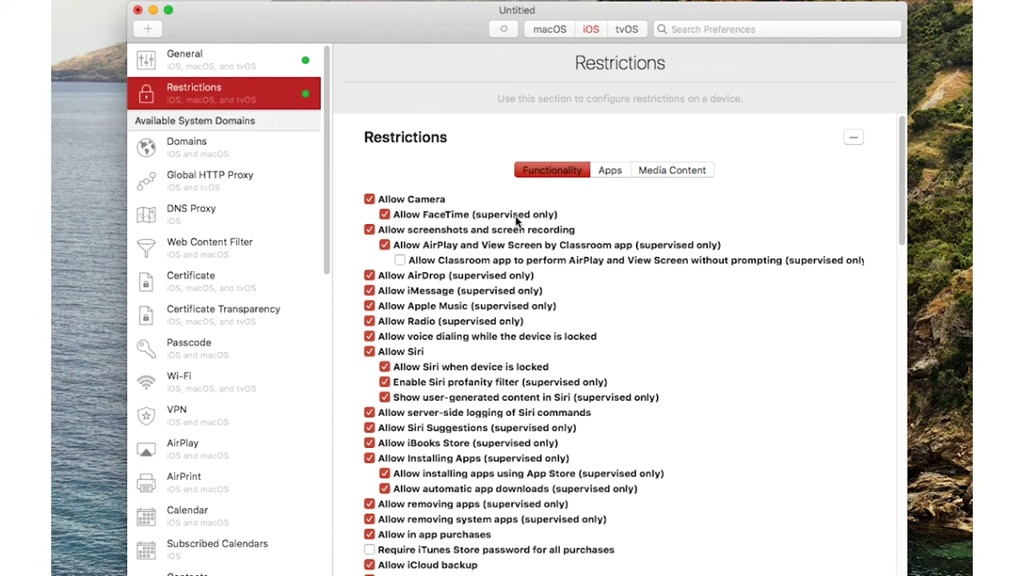
scroll(515, 216, down, 5)
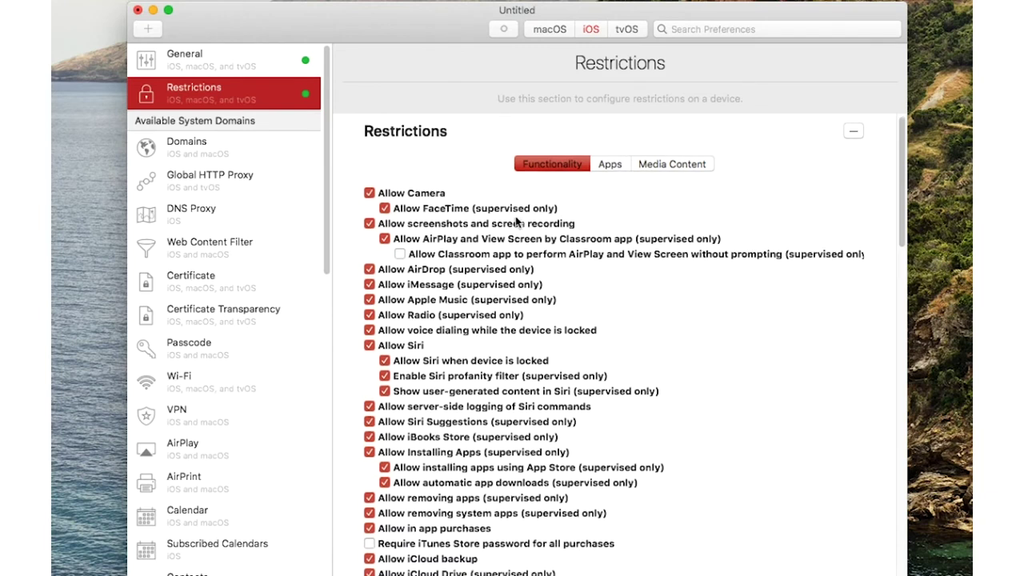
scroll(516, 218, down, 7)
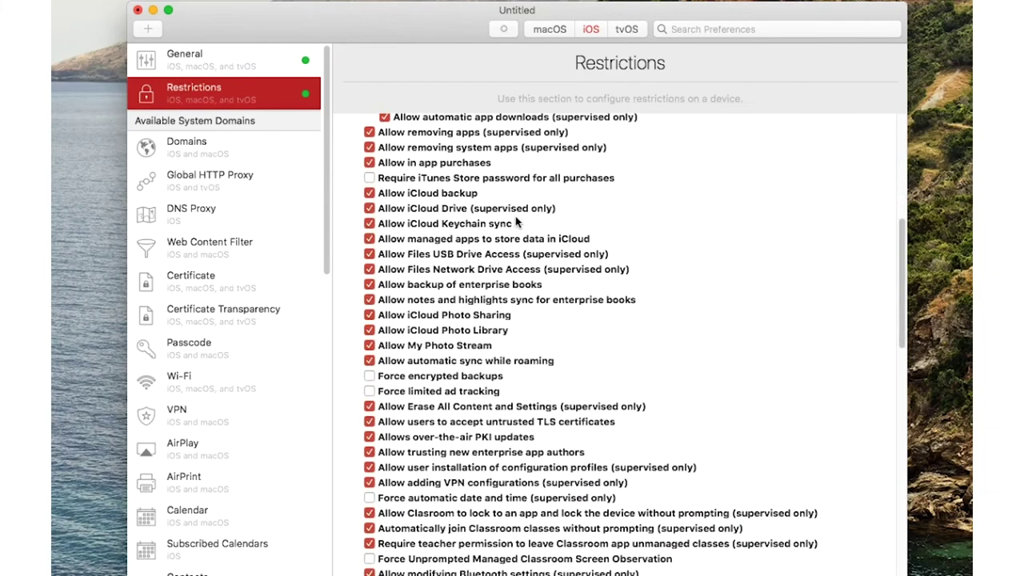
scroll(516, 221, down, 3)
scroll(515, 217, down, 5)
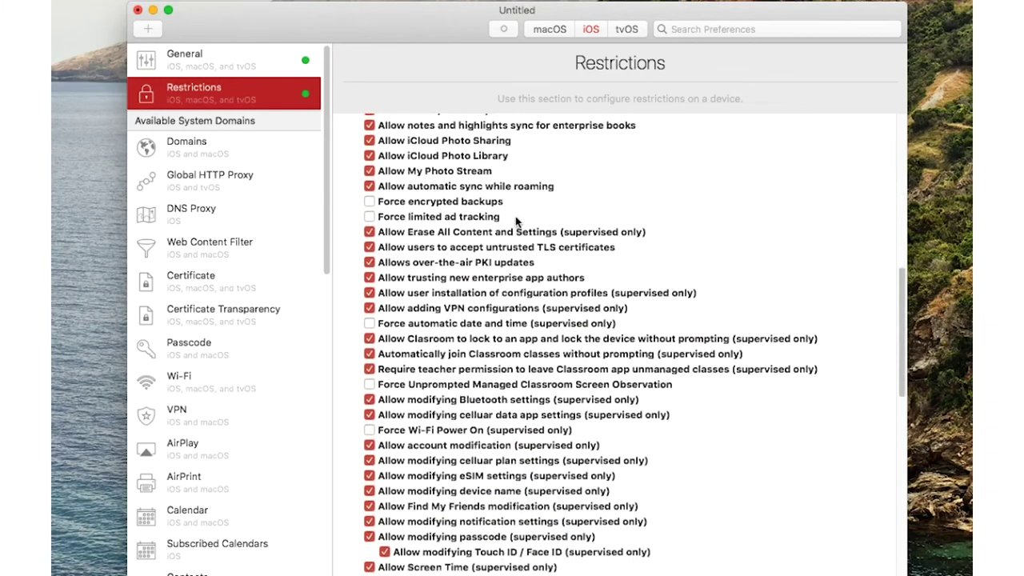
scroll(515, 222, down, 10)
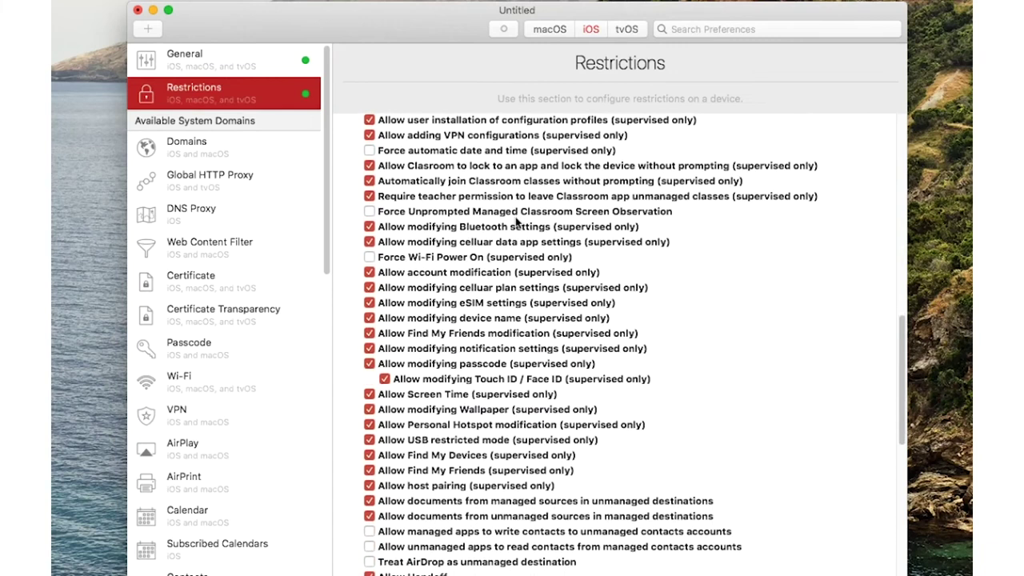
scroll(517, 222, down, 2)
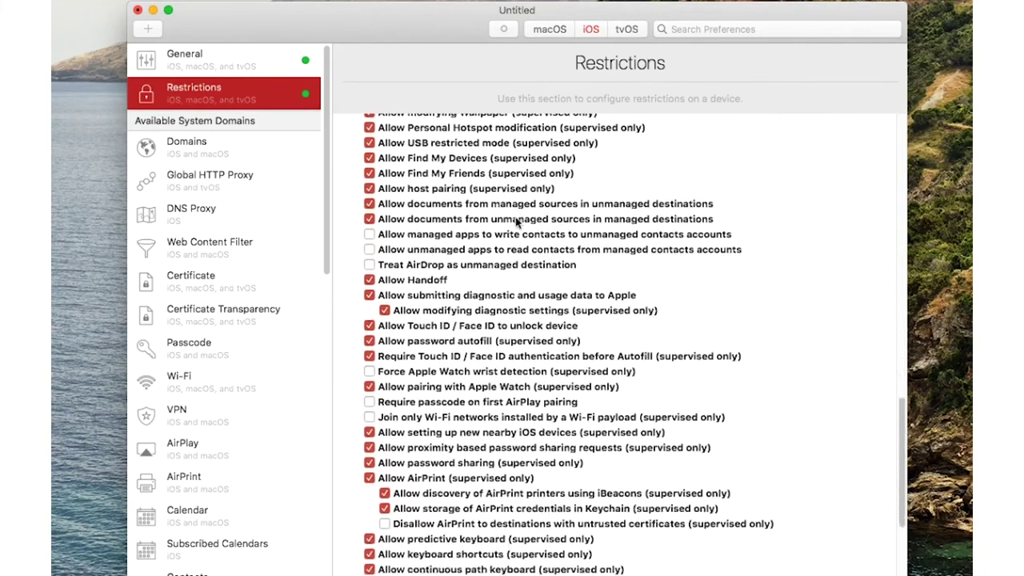
key(Tab)
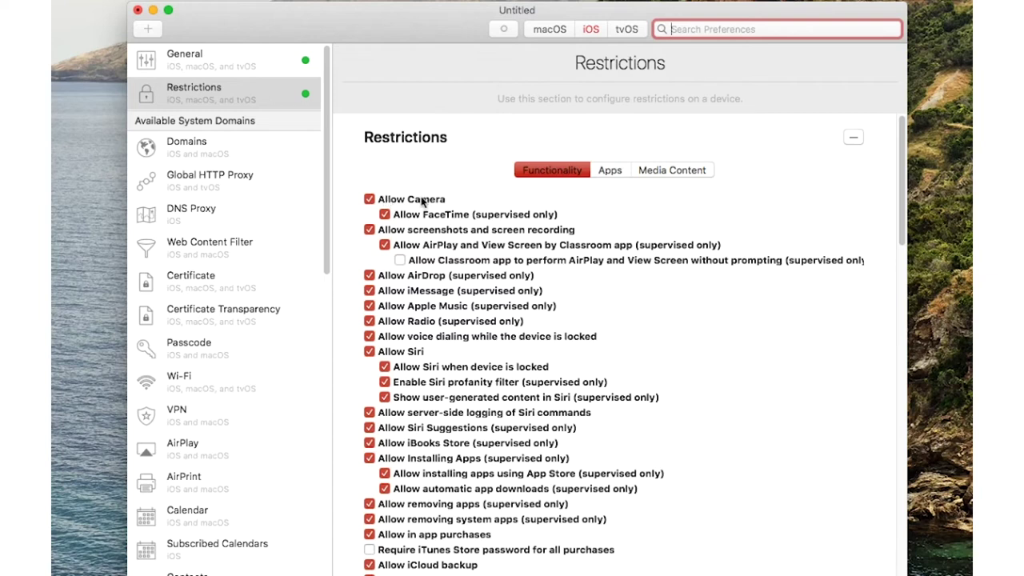
click(422, 200)
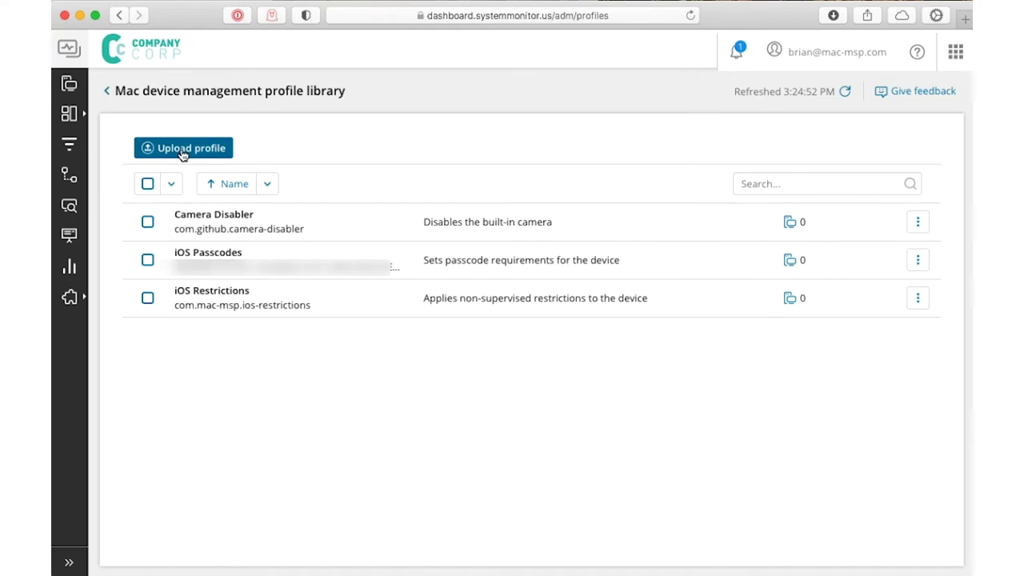
Queue the iOS Restrictions profile for install on the Test BYOD iPhone via Manage Profiles > Install
click(106, 92)
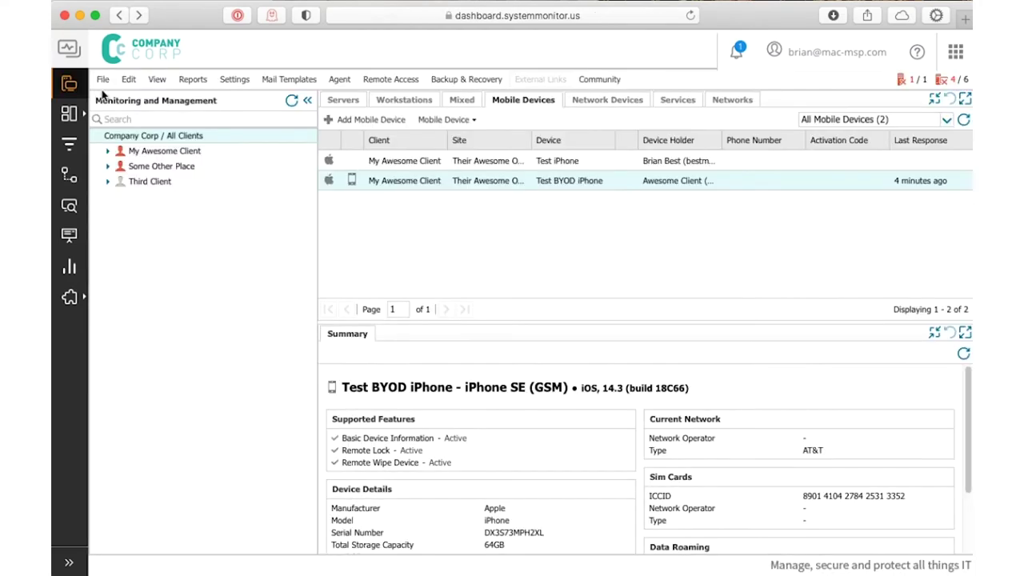
right_click(431, 181)
mouse_move(457, 191)
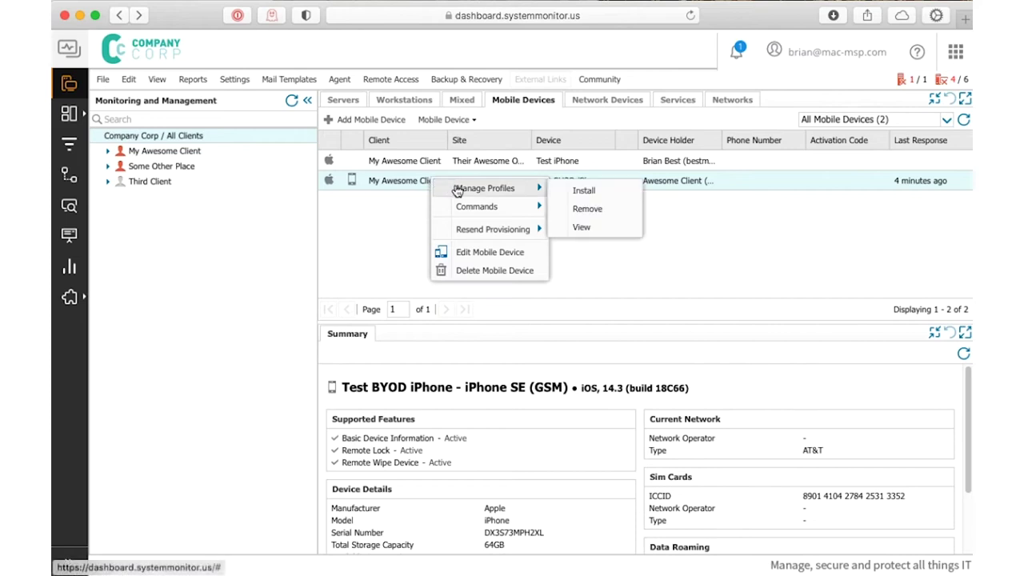
click(585, 192)
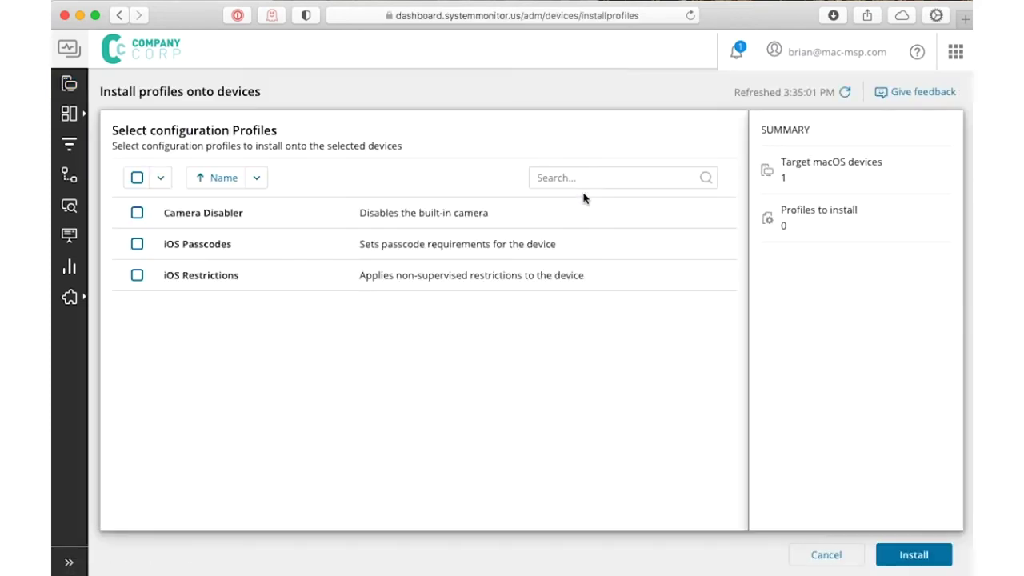
click(136, 276)
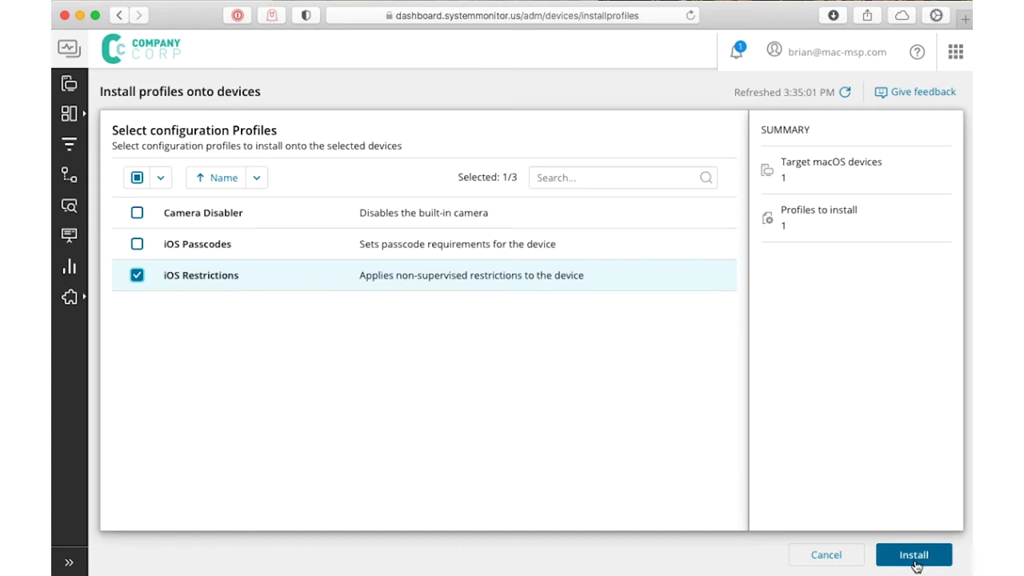
click(915, 564)
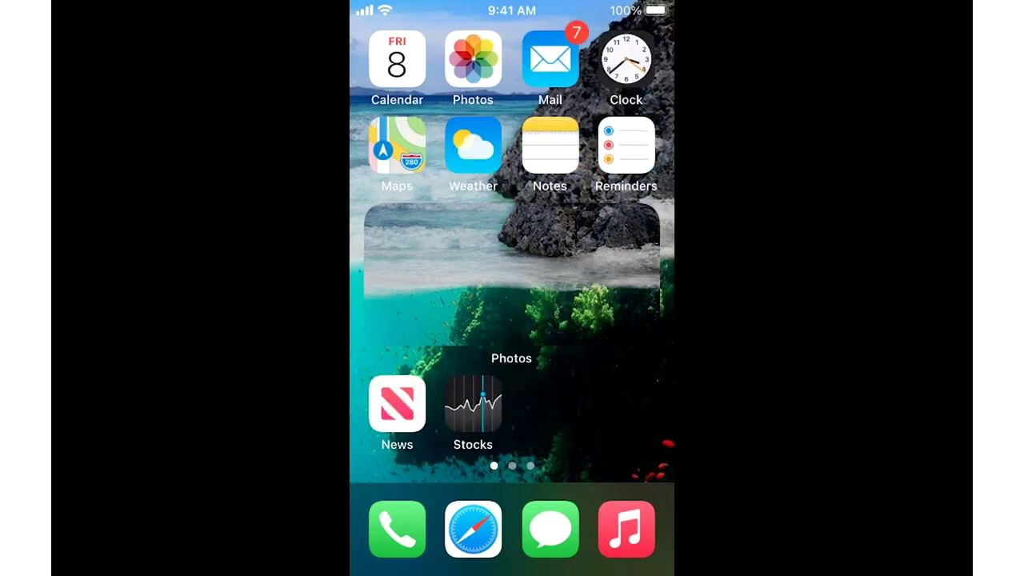
View Company Corp Management's Restrictions under Settings > General > Device Management, showing Camera, Siri and screen capture disallowed
scroll(512, 240, right, 1)
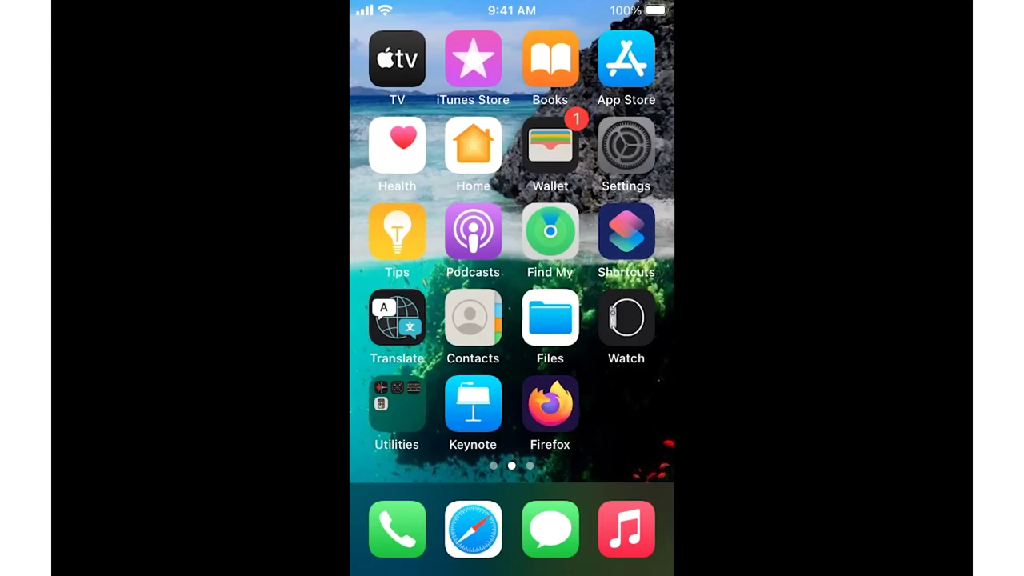
click(626, 146)
click(434, 360)
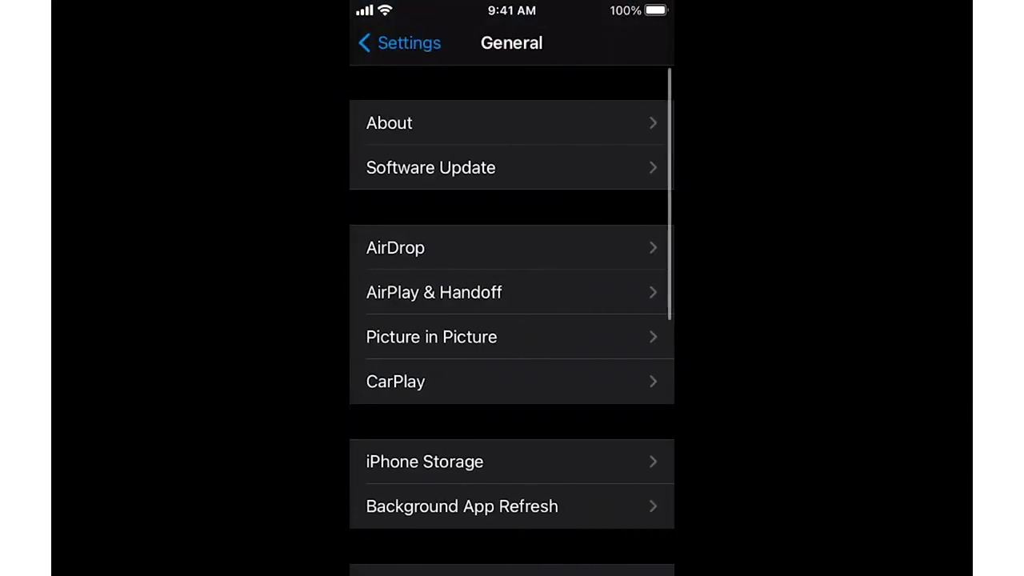
scroll(512, 320, down, 6)
click(445, 416)
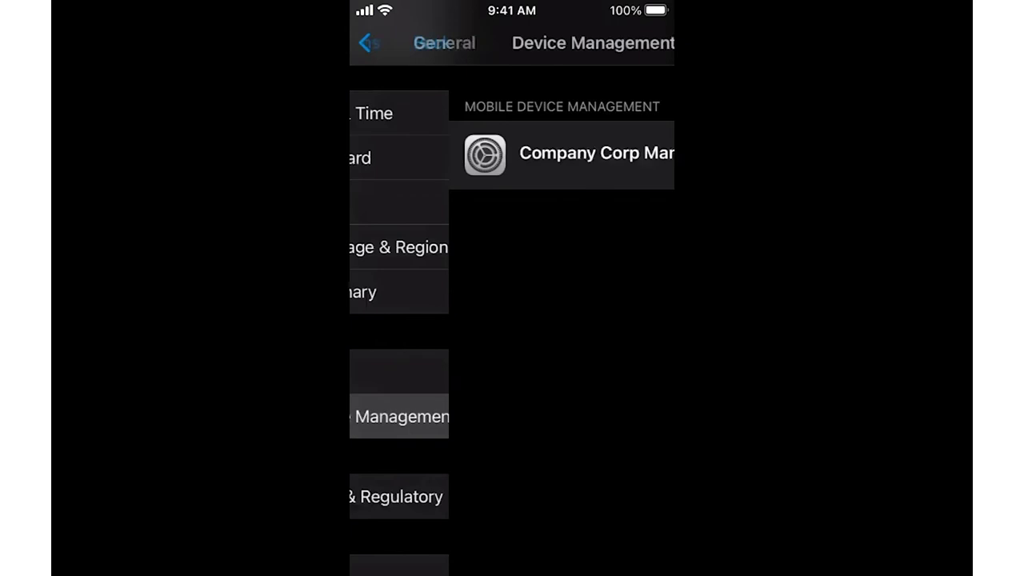
click(512, 155)
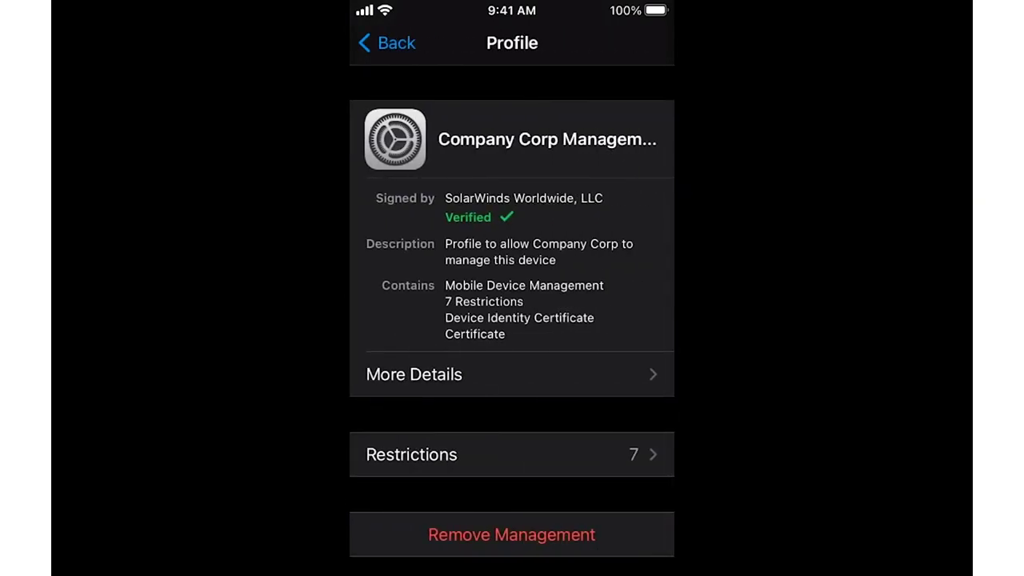
click(411, 454)
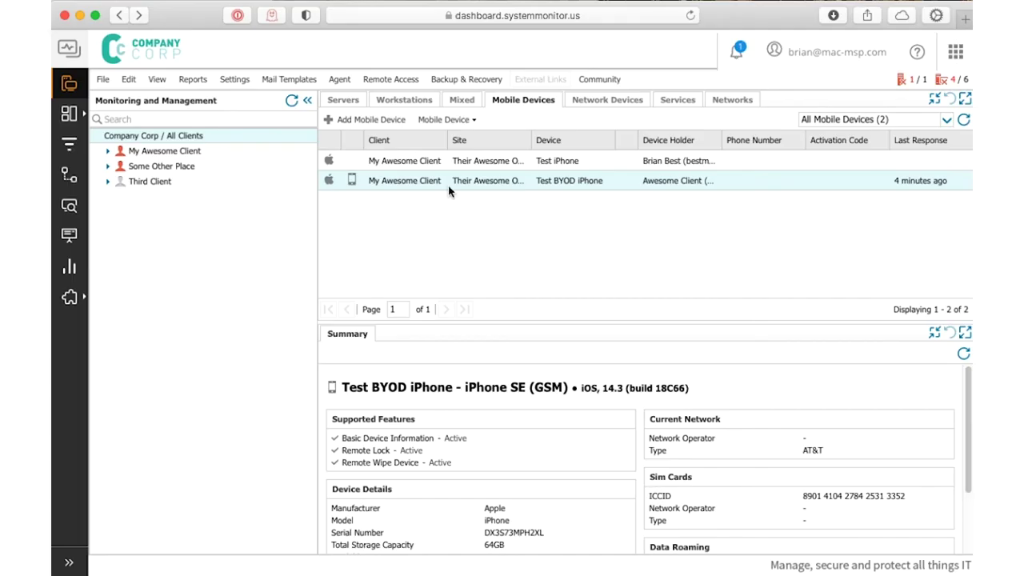
Remove the iOS Restrictions profile from the Test BYOD iPhone via Manage Profiles > View > Remove profiles
right_click(449, 187)
mouse_move(494, 203)
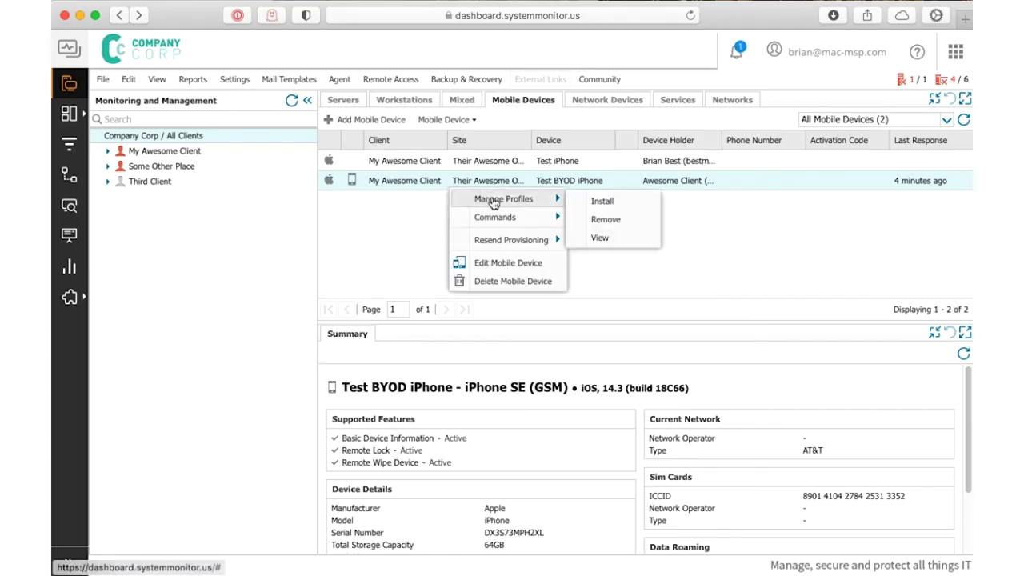
click(617, 248)
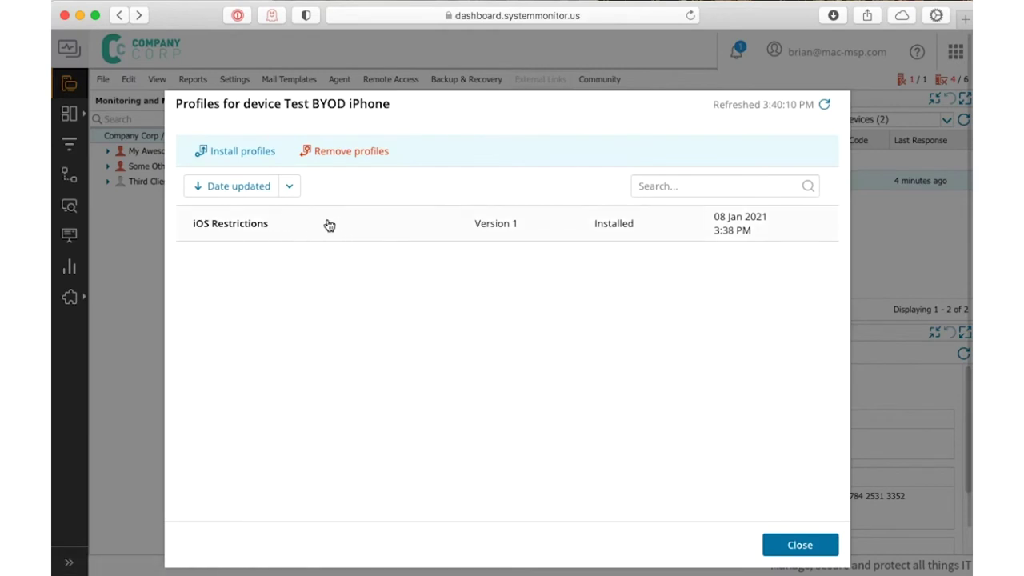
click(340, 153)
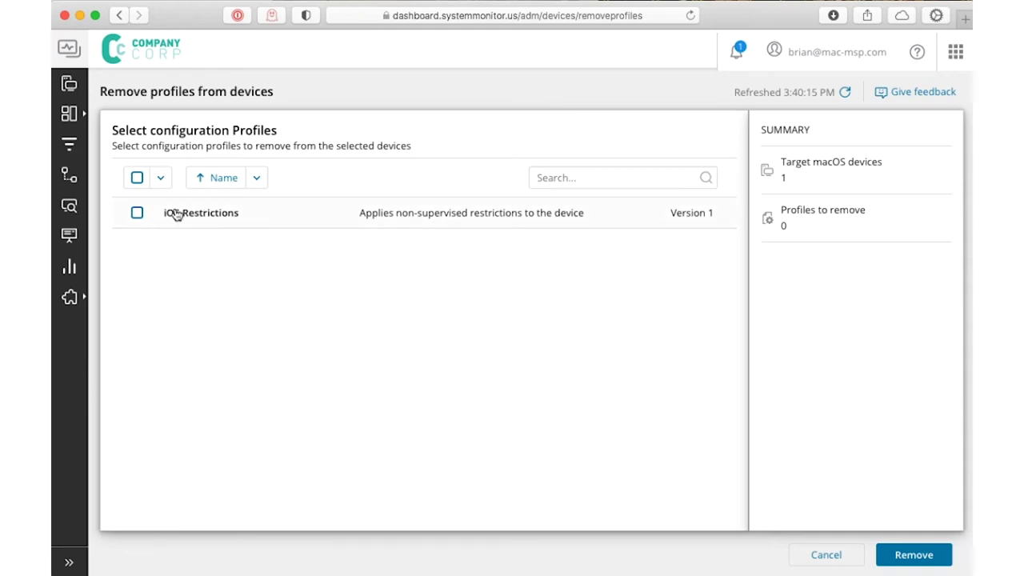
click(137, 213)
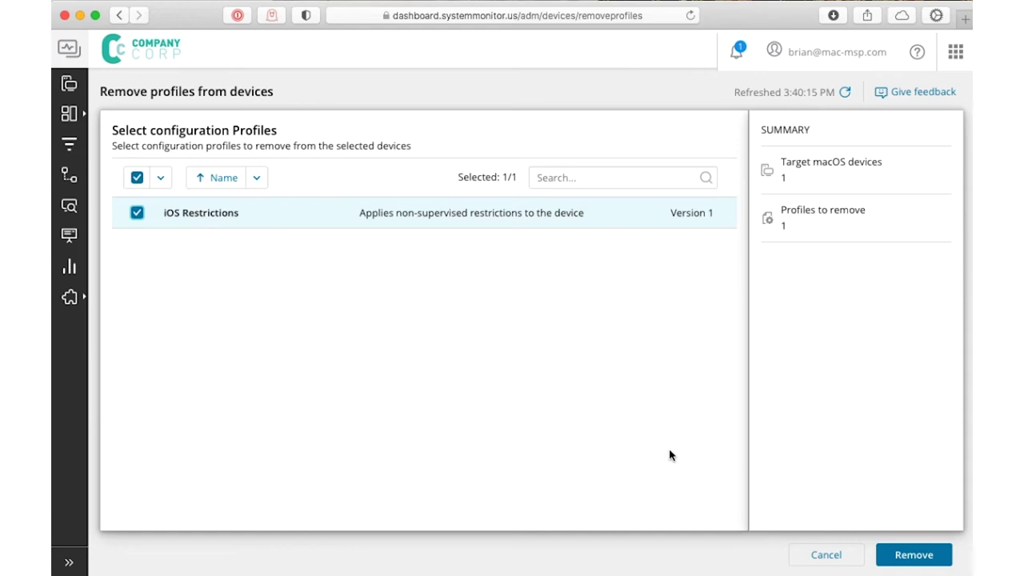
click(924, 553)
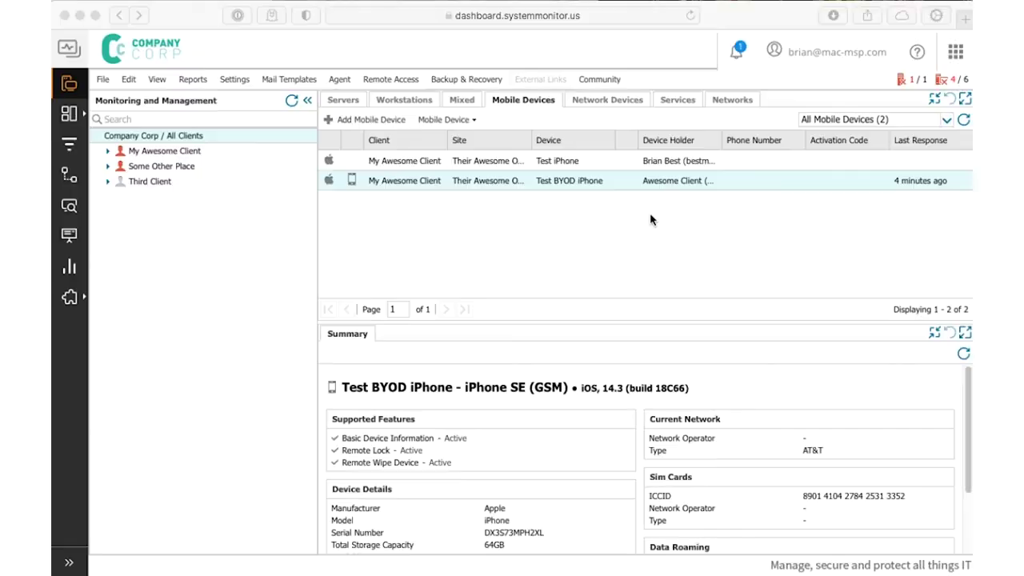
Check the Test BYOD iPhone's Command History log of profile installs and removals, then close it
right_click(477, 185)
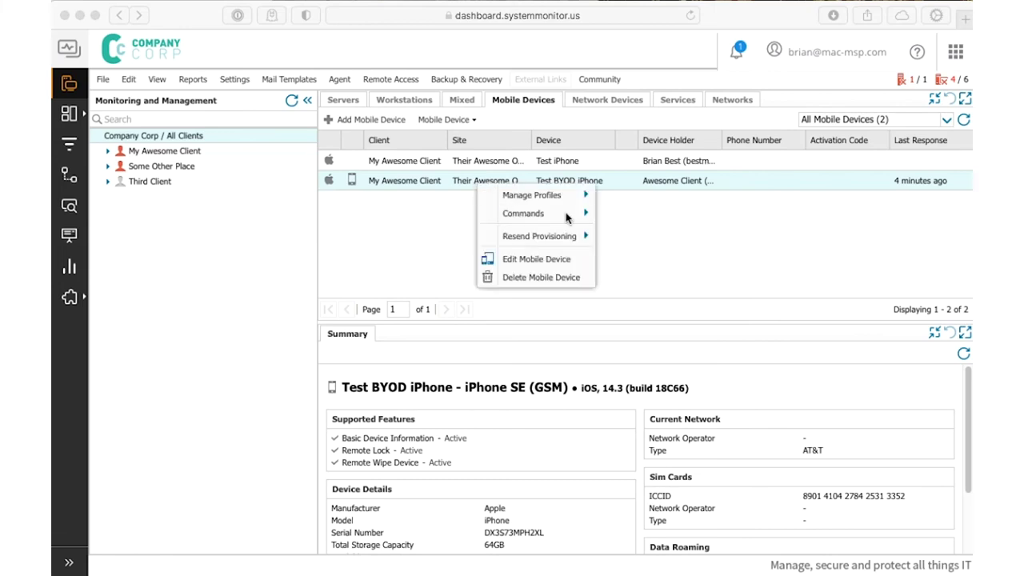
mouse_move(542, 217)
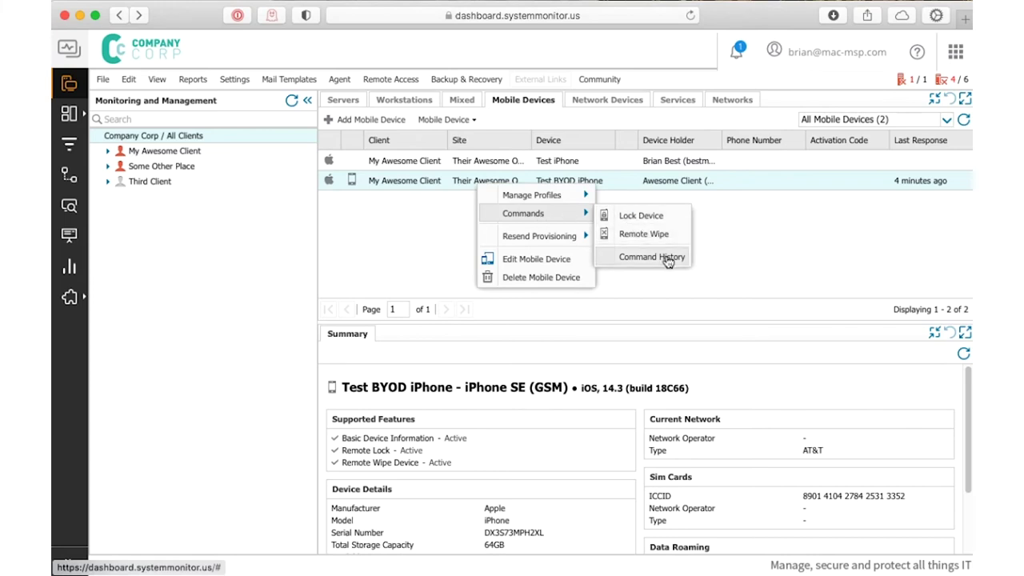
click(664, 257)
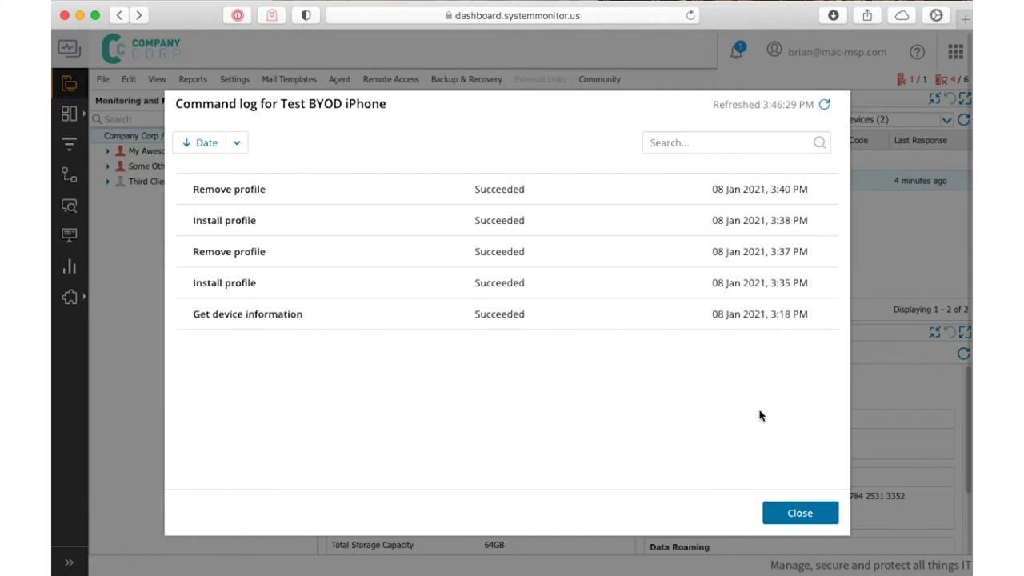
click(800, 512)
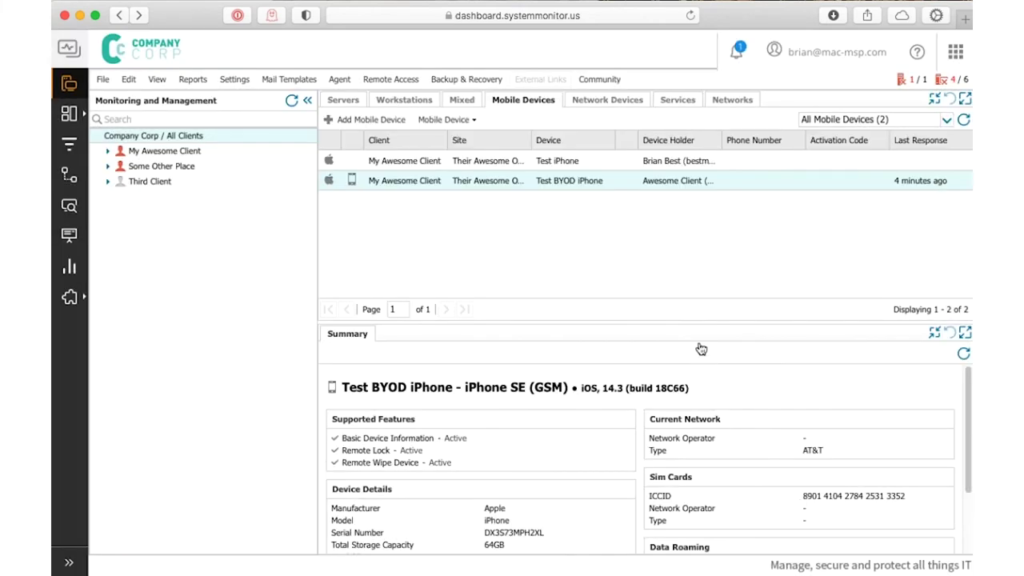
right_click(565, 186)
mouse_move(609, 210)
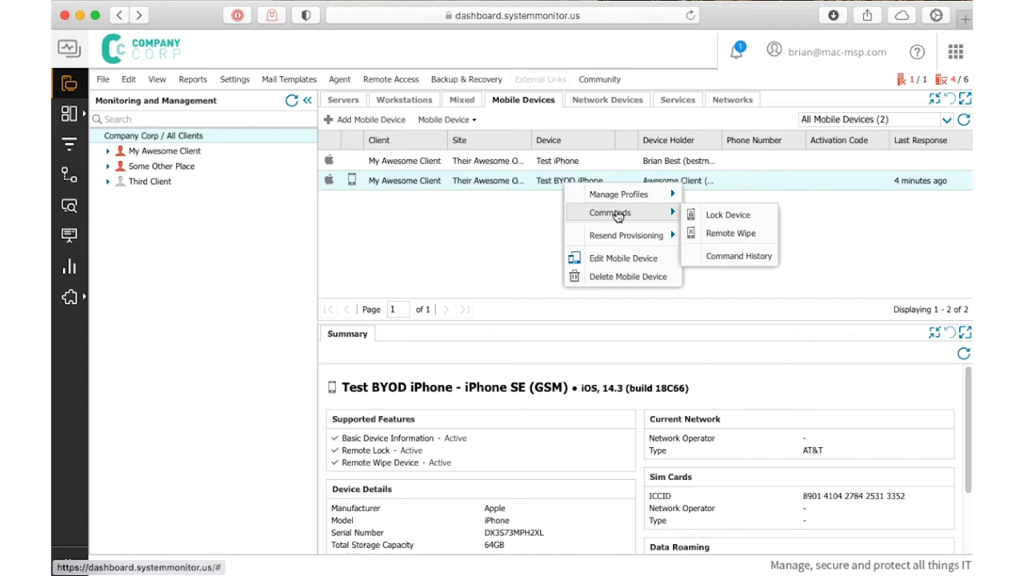
click(528, 216)
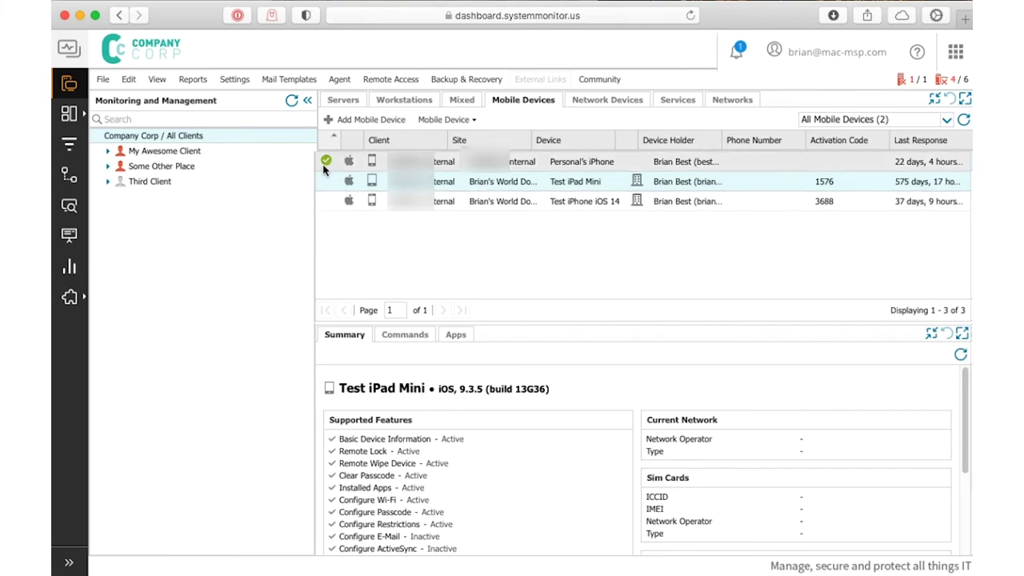
Select the Test iPad Mini to show its iOS 9.3.5 details
right_click(442, 164)
mouse_move(501, 181)
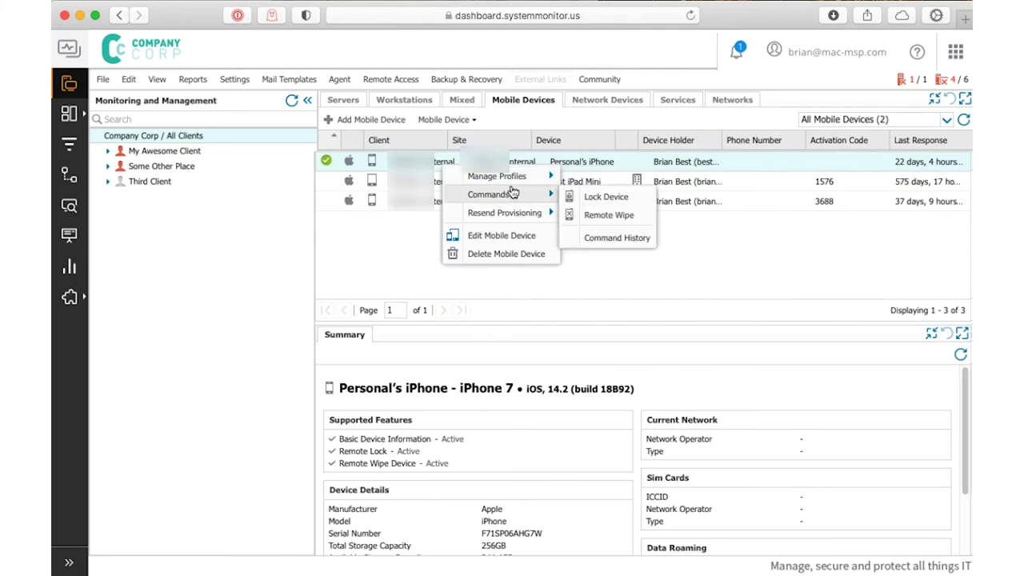
click(410, 217)
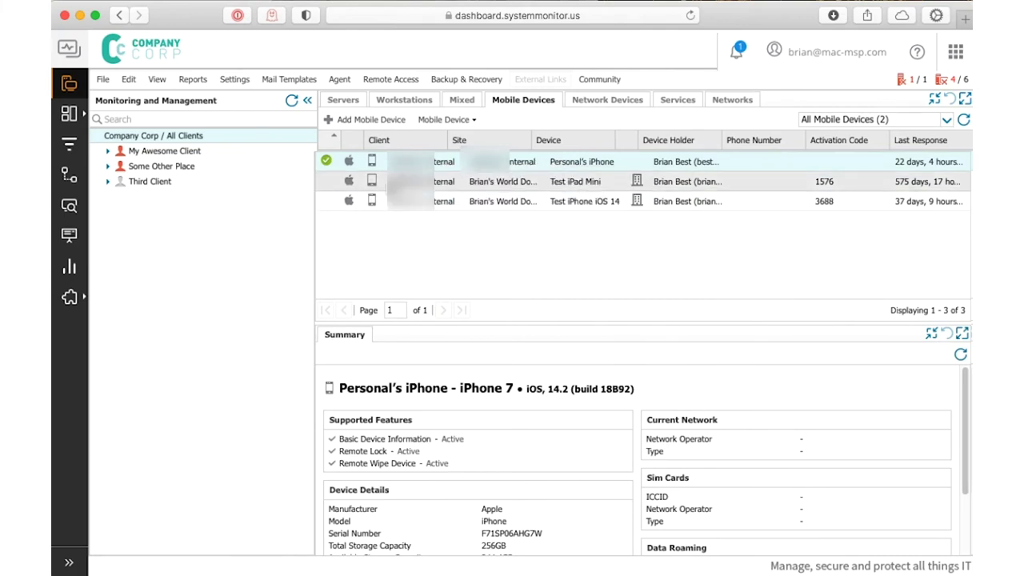
click(371, 186)
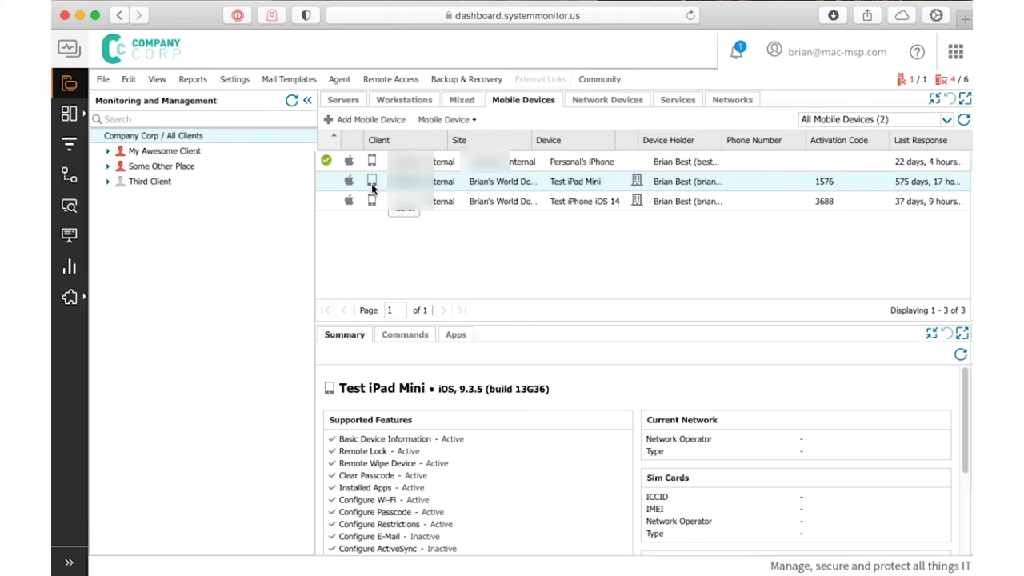
Resend the Test iPad Mini's provisioning e-mail to the holder's e-mail address
right_click(558, 183)
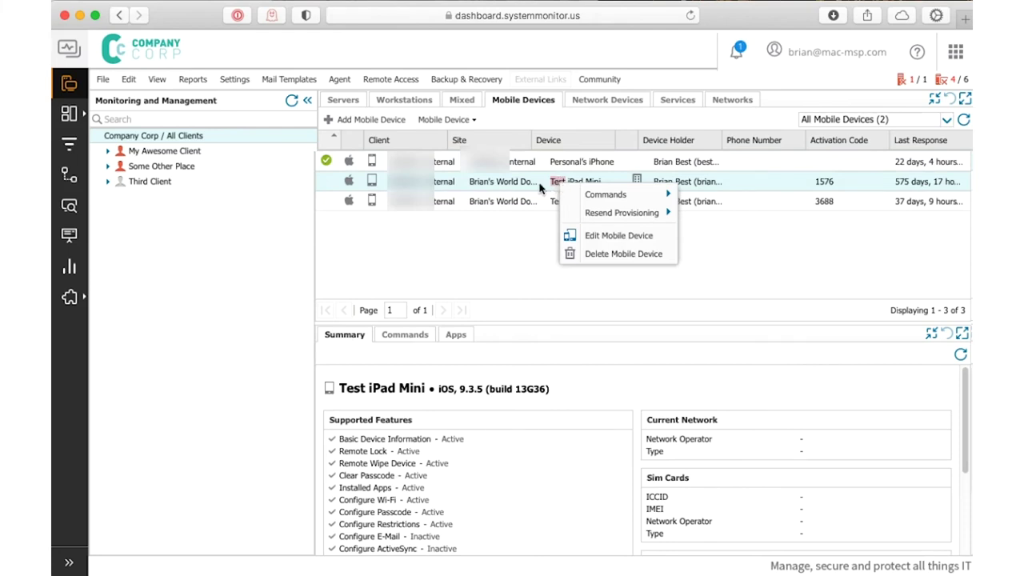
mouse_move(590, 197)
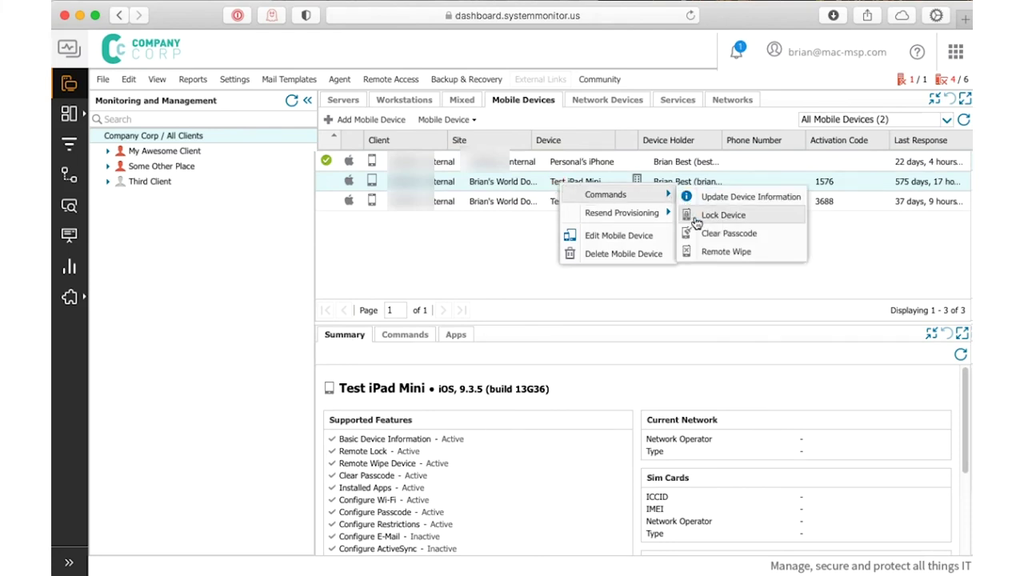
mouse_move(613, 213)
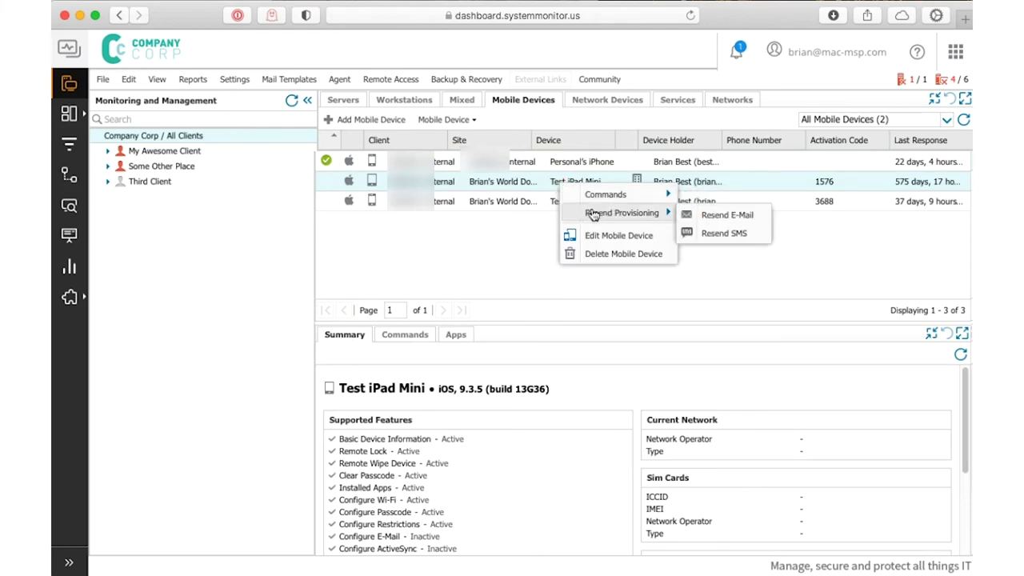
click(700, 216)
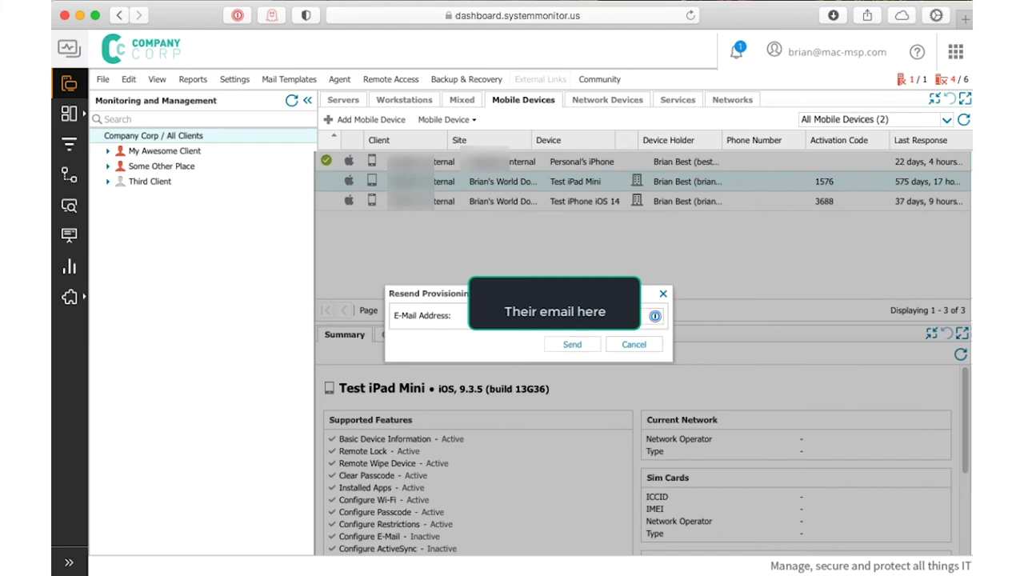
click(555, 350)
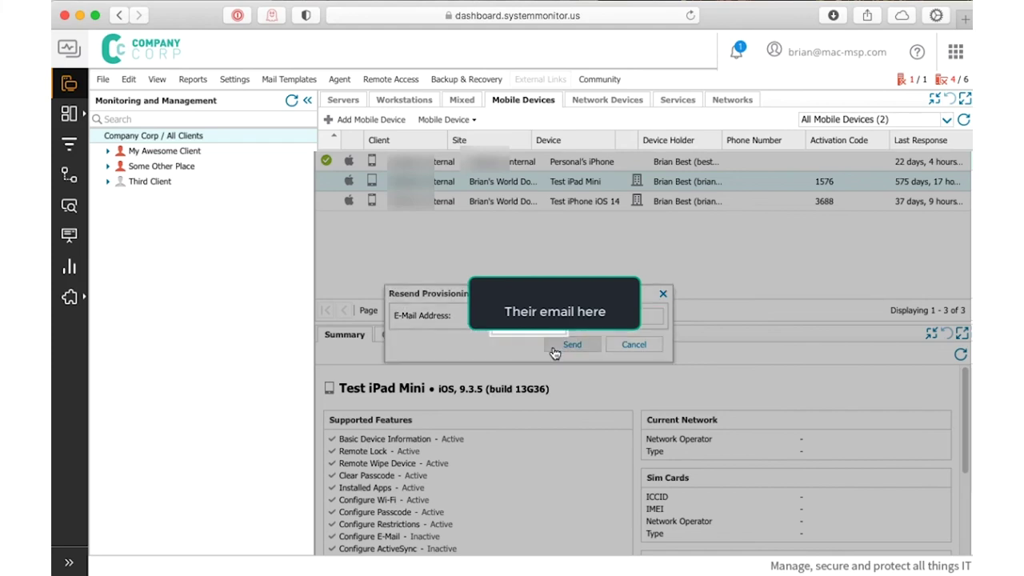
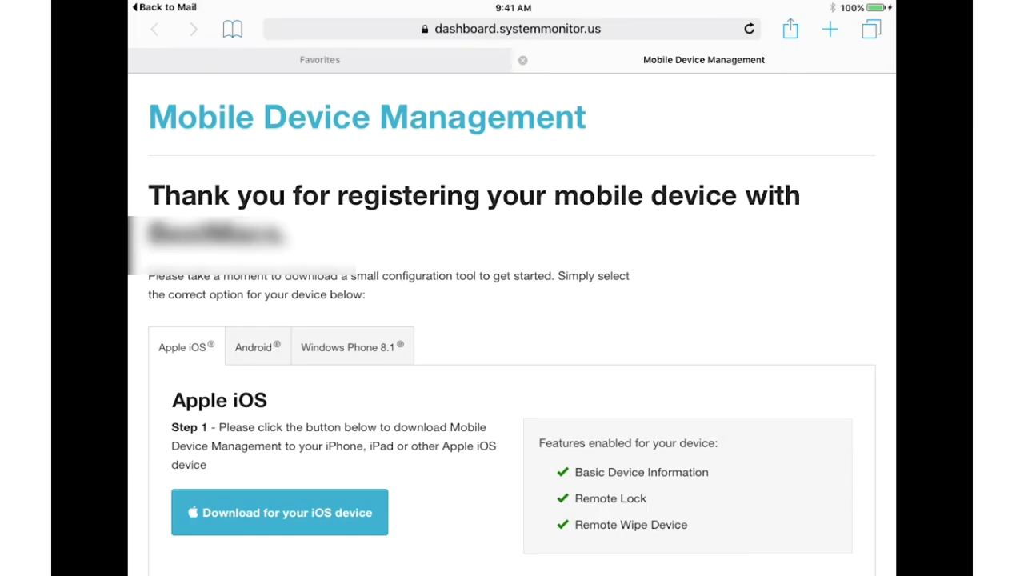
Download the iOS device management configuration from the Apple iOS tab in Safari
click(279, 513)
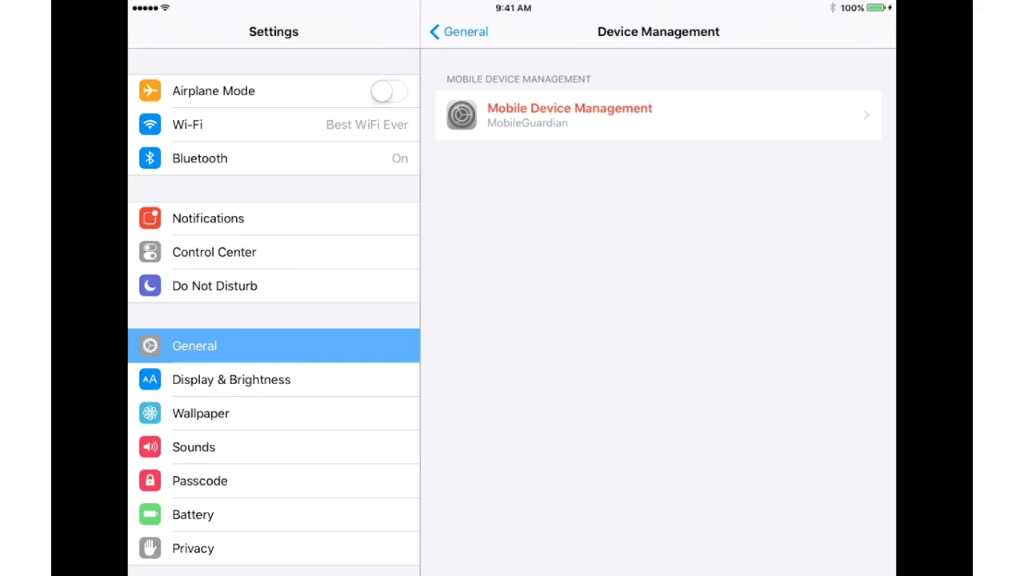
Remove management from the existing MobileGuardian profile and confirm the removal
click(570, 116)
click(657, 386)
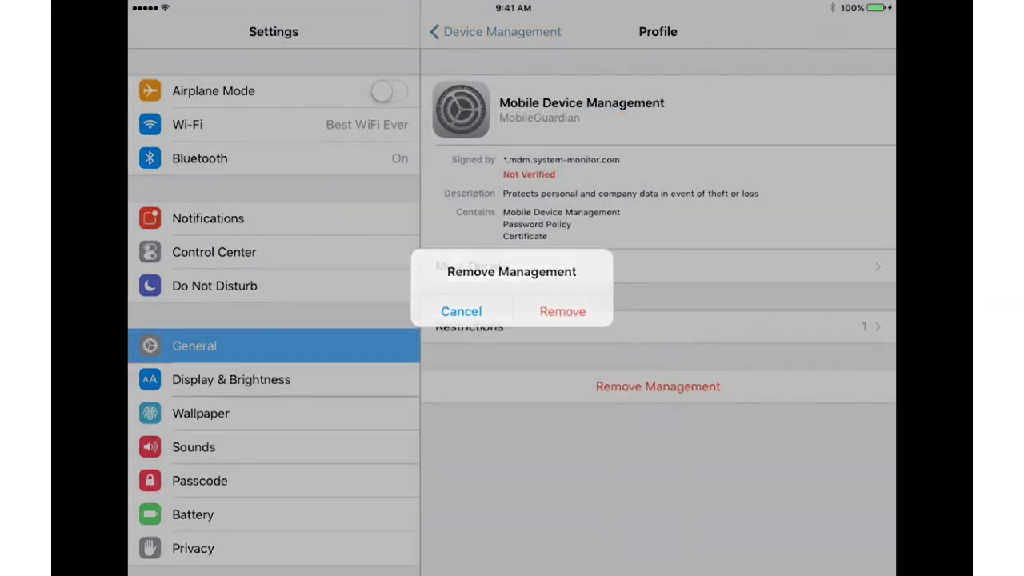
click(563, 312)
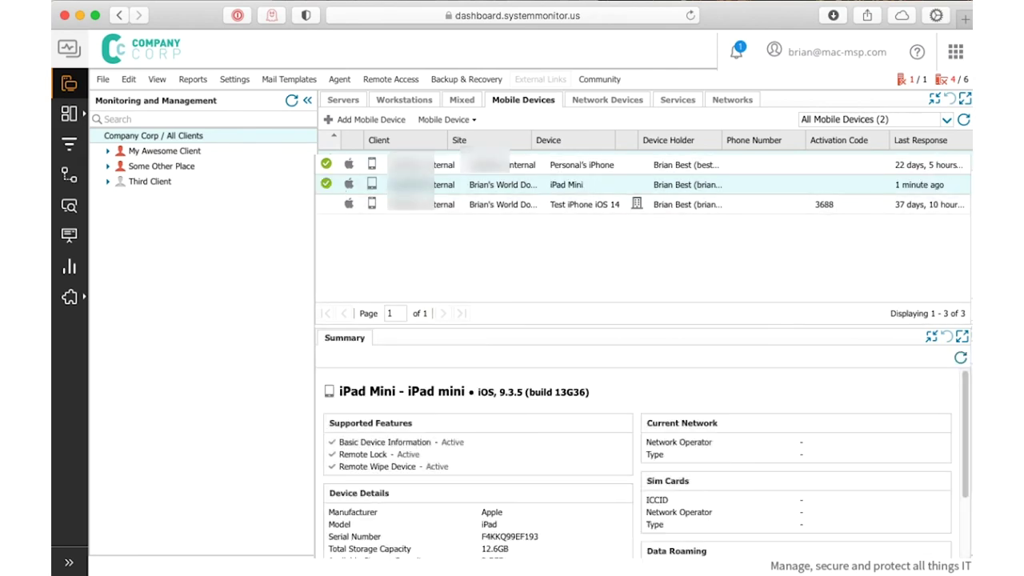
Show the iPad Mini's Manage Profiles options: Install, Remove and View
right_click(423, 184)
mouse_move(458, 199)
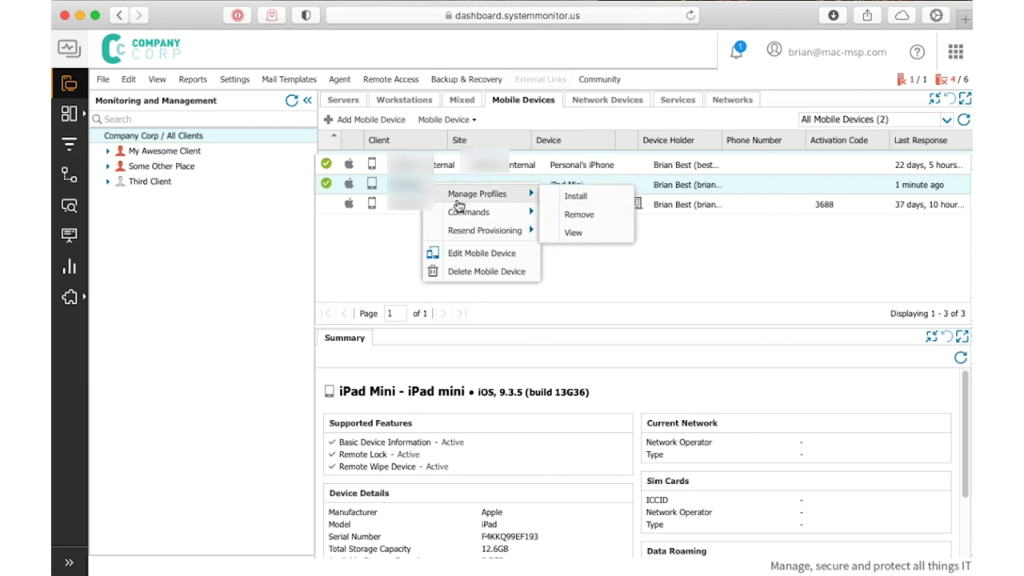